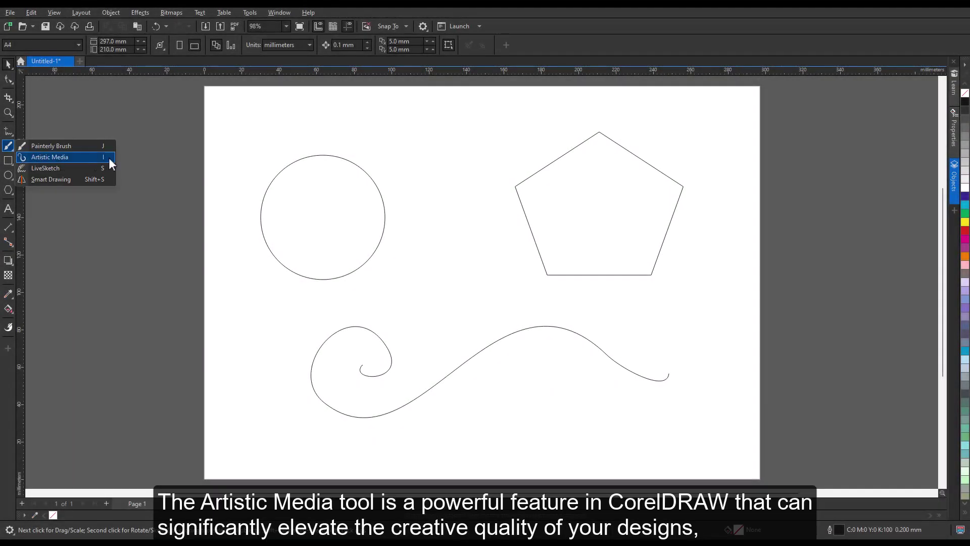
# - Give the circle a thick tapered Artistic Media preset stroke
pyautogui.click(109, 159)
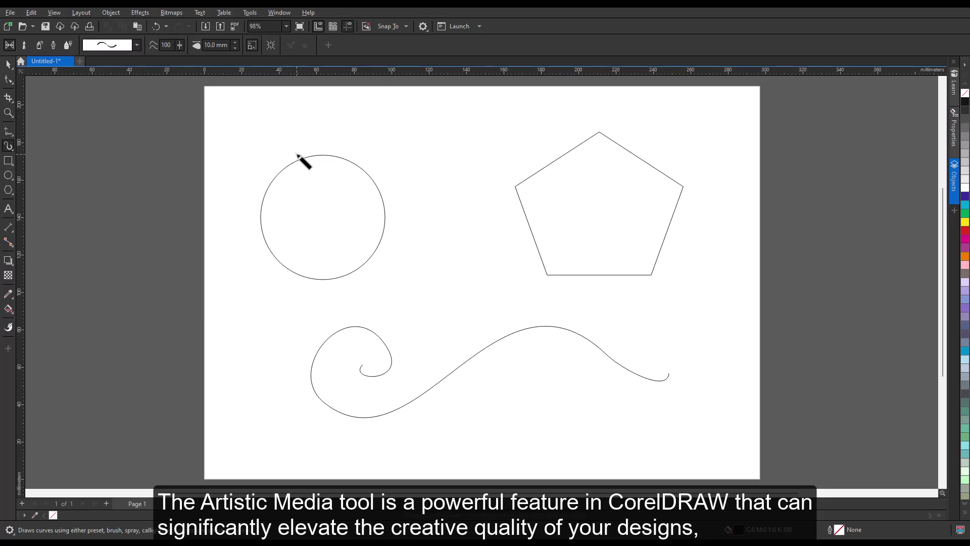
pyautogui.click(317, 156)
pyautogui.click(136, 45)
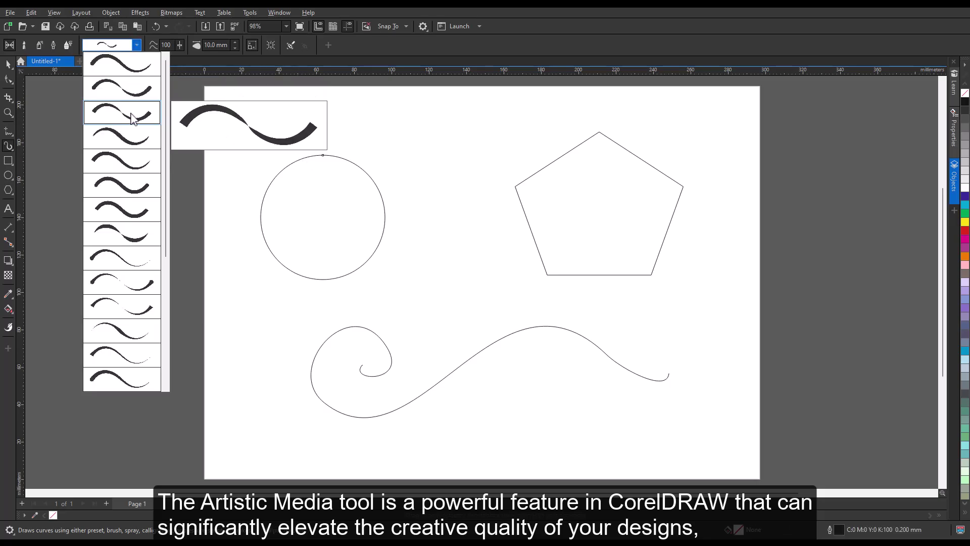
pyautogui.click(130, 145)
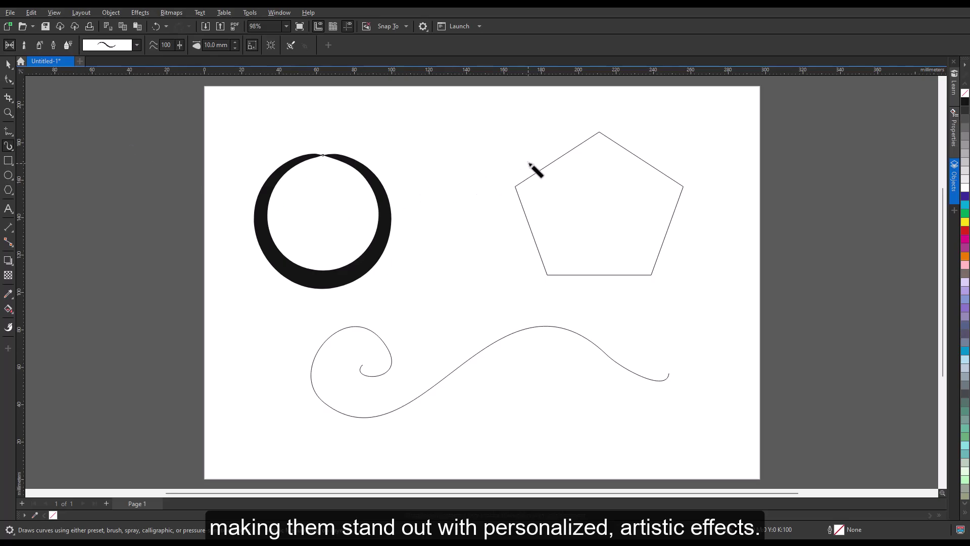
# - Give the pentagon a brush-like preset stroke, then select the wavy spiral curve
pyautogui.click(555, 161)
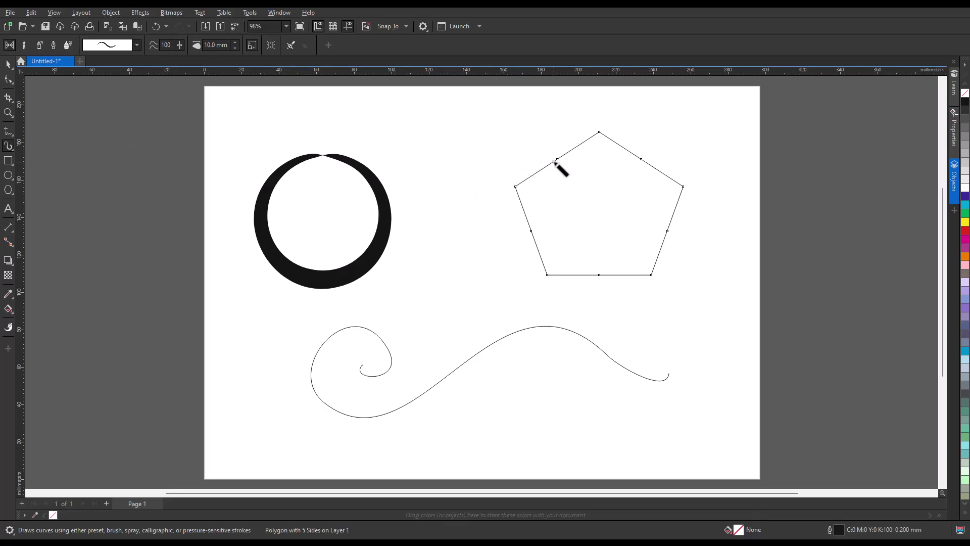
pyautogui.click(137, 45)
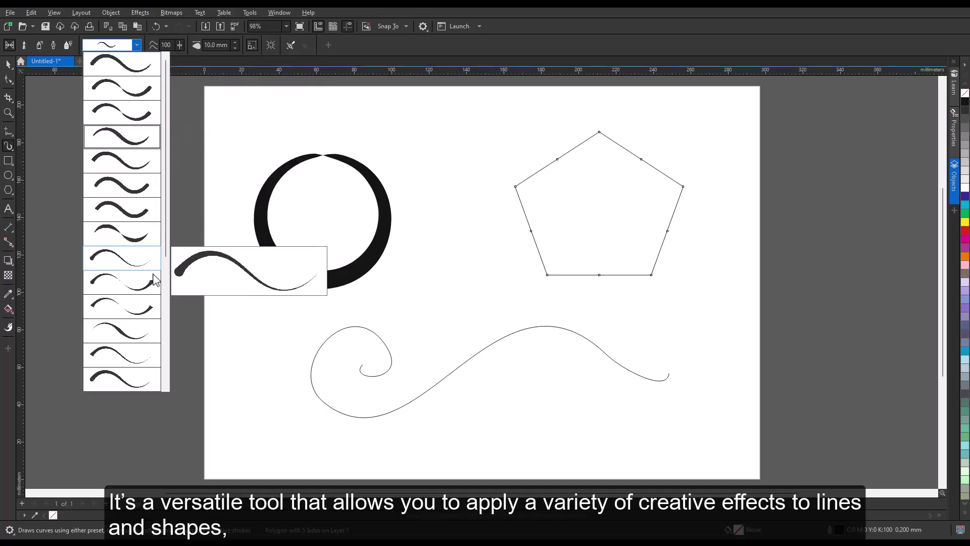
pyautogui.click(140, 310)
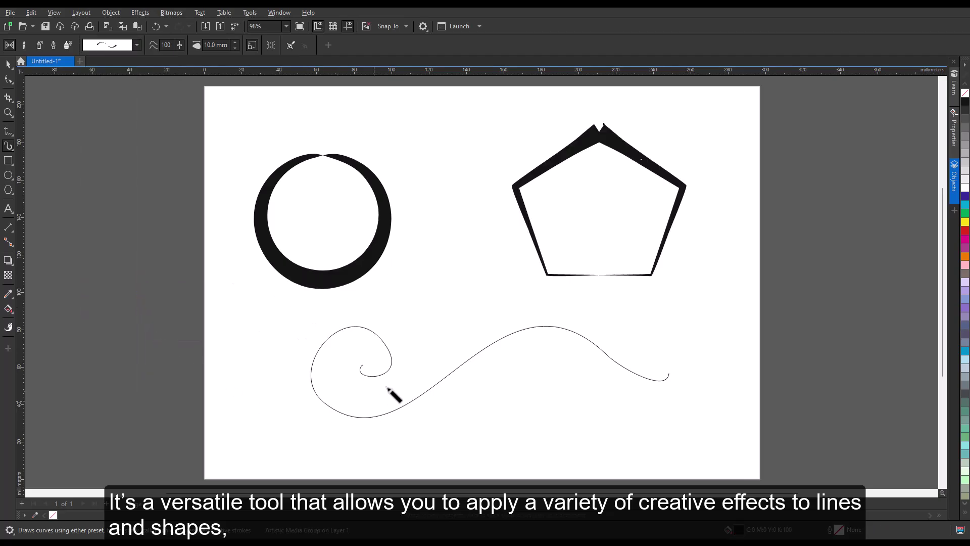
pyautogui.click(388, 371)
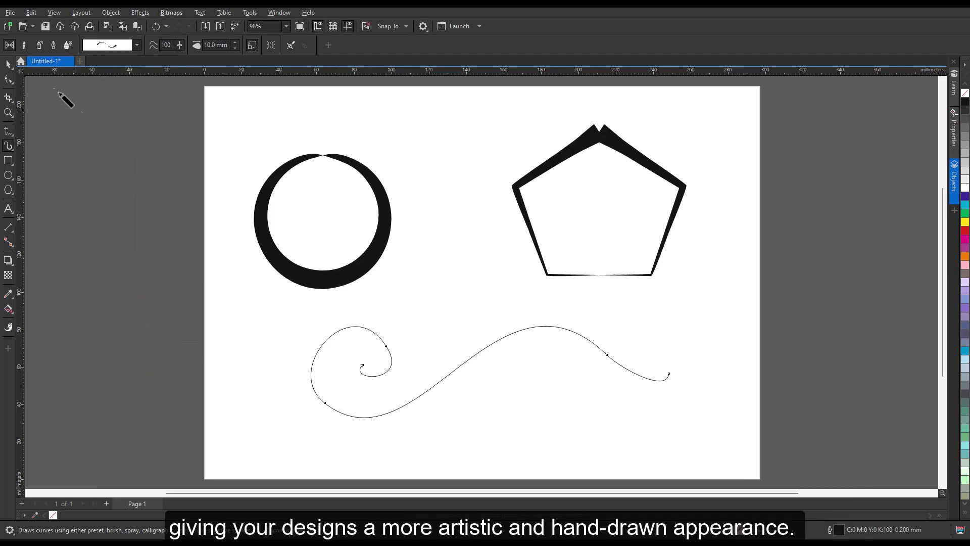
# - Apply a hatched brush to the spiral and a tapered brush to the text outline
pyautogui.click(24, 45)
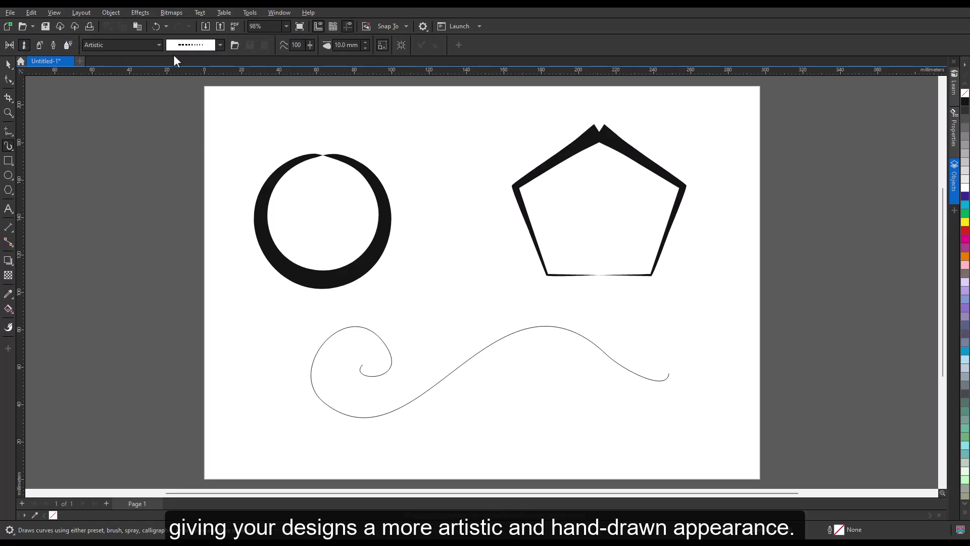
pyautogui.click(220, 45)
pyautogui.click(199, 115)
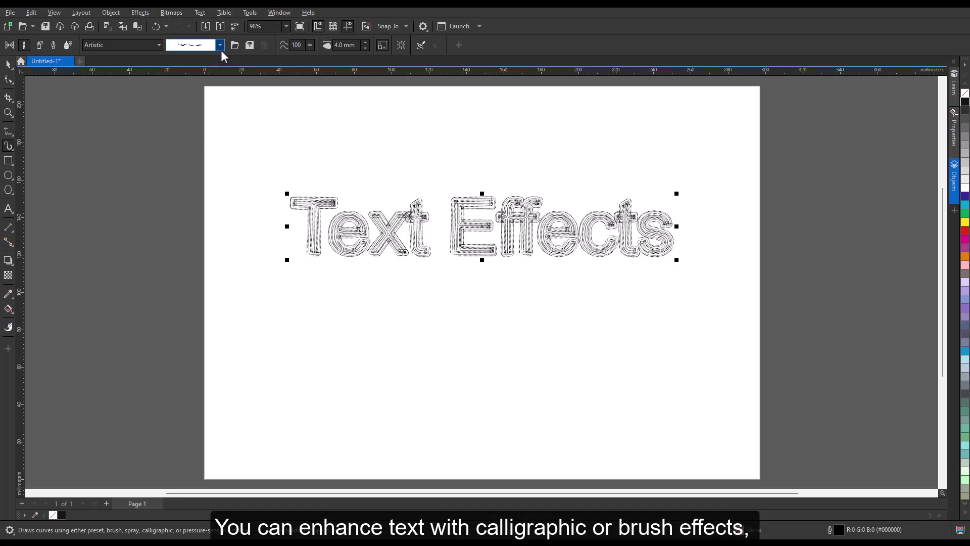
pyautogui.click(220, 46)
pyautogui.click(212, 238)
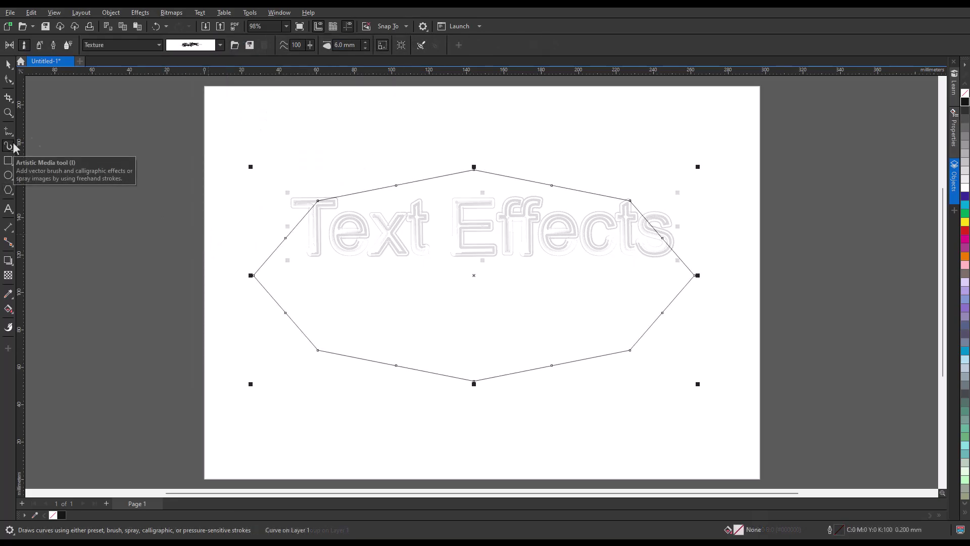
# - Try an Artistic brush on the octagon, then give it a Texture brush stroke instead
pyautogui.click(159, 44)
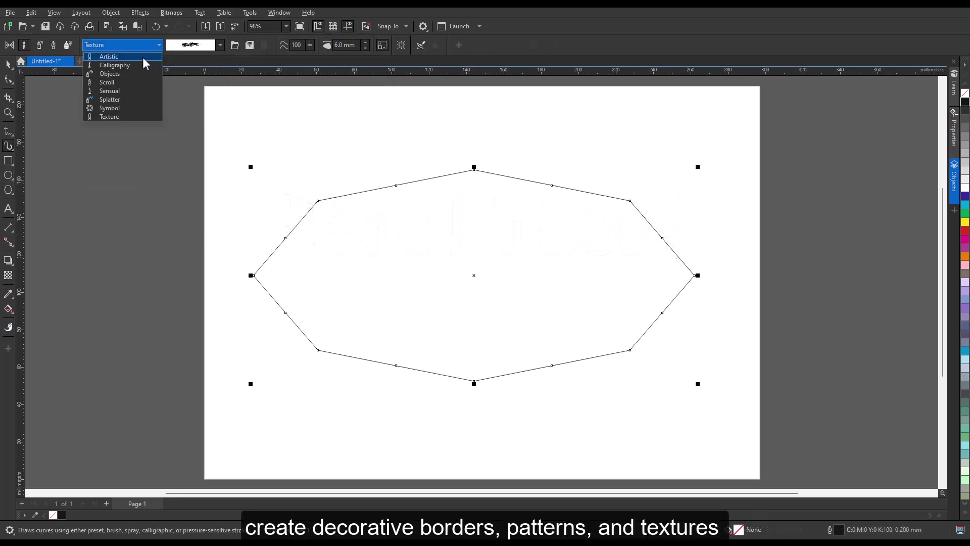
pyautogui.click(142, 58)
pyautogui.click(220, 44)
pyautogui.click(199, 216)
pyautogui.click(156, 26)
pyautogui.click(158, 44)
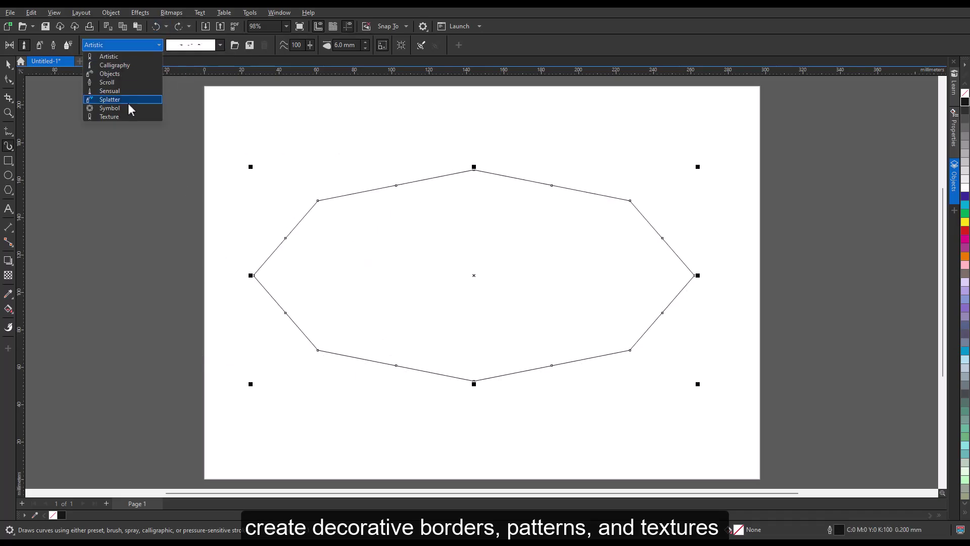
pyautogui.click(110, 116)
pyautogui.click(220, 44)
pyautogui.click(202, 379)
# - Spray goldfish along the octagon in Sprayer mode, enlarged to size 40
pyautogui.click(158, 44)
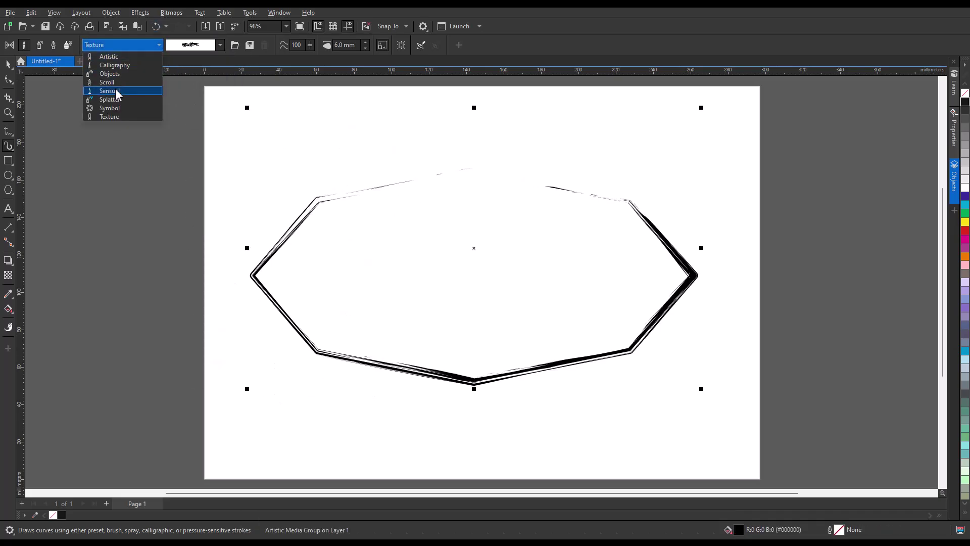
pyautogui.click(116, 91)
pyautogui.click(220, 44)
pyautogui.click(199, 279)
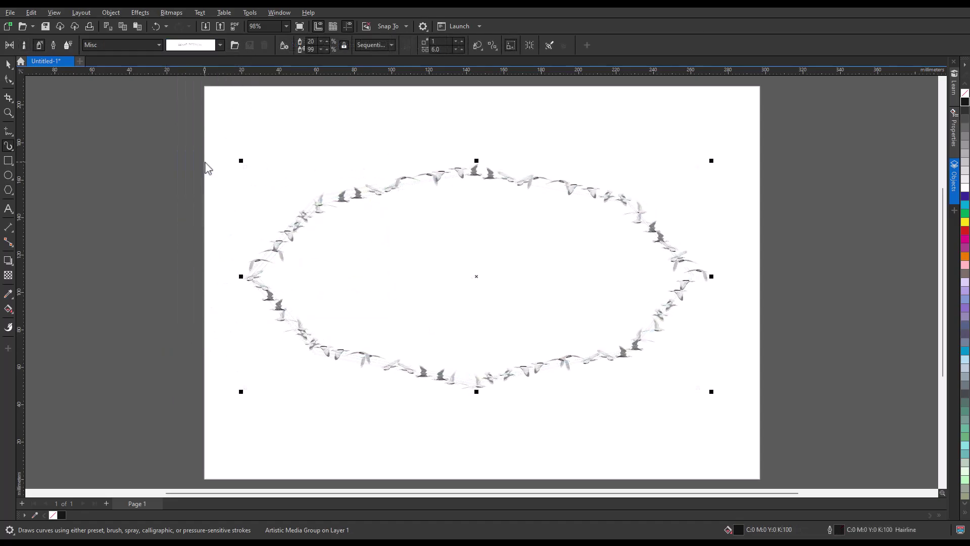
pyautogui.click(220, 45)
pyautogui.click(206, 134)
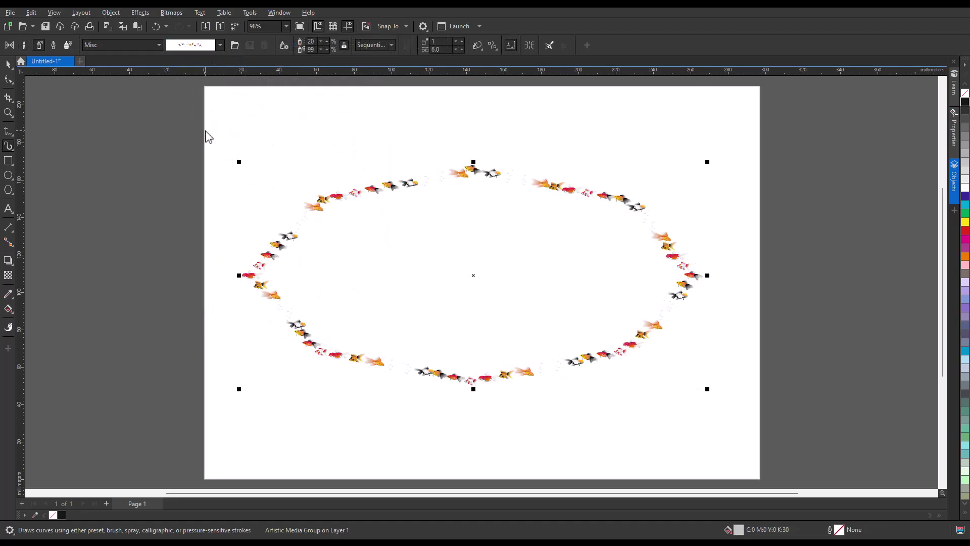
pyautogui.write('40')
pyautogui.press('Return')
pyautogui.click(158, 45)
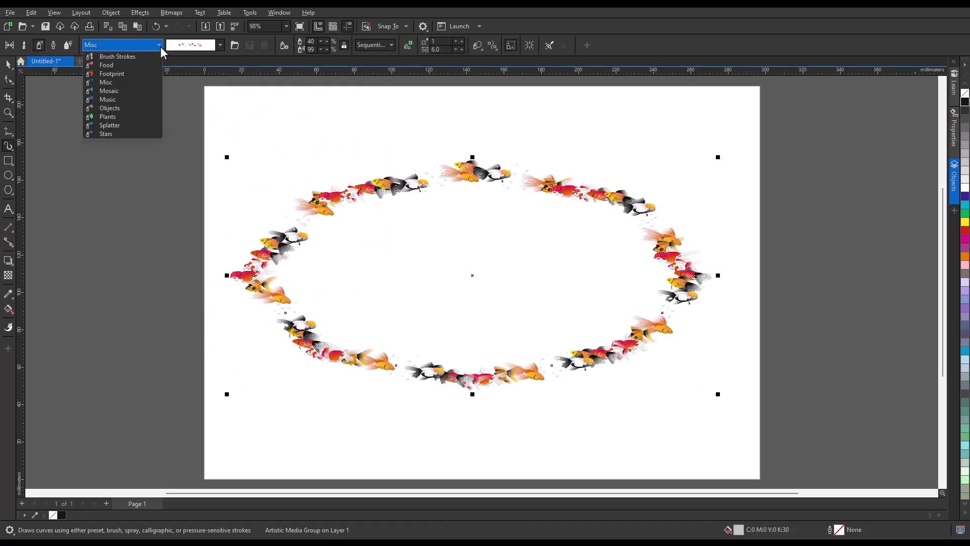
# - Spray leaves from the Plants category along the path
pyautogui.click(122, 117)
pyautogui.click(220, 44)
pyautogui.click(199, 161)
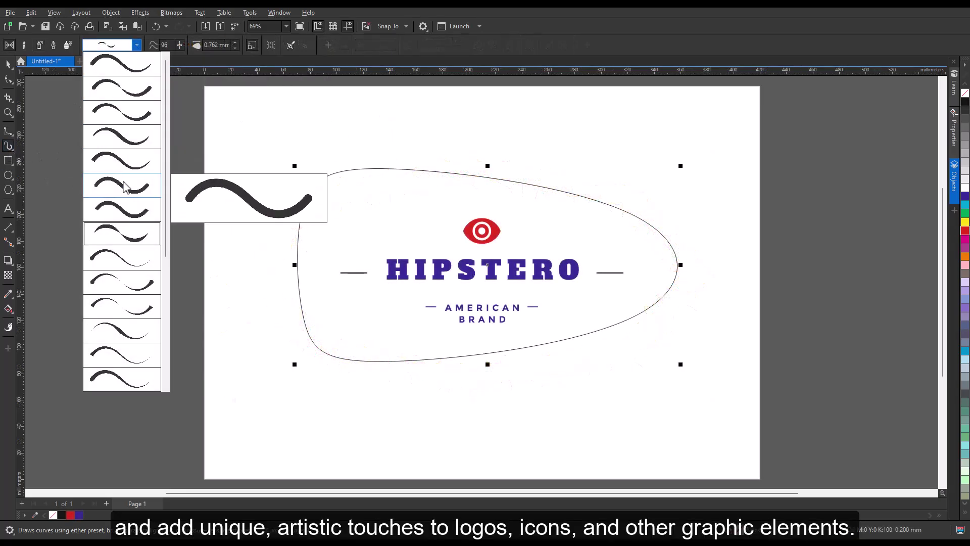
# - Give the logo's blob outline a thick preset stroke with width 5, then deselect it
pyautogui.click(126, 187)
pyautogui.click(137, 45)
pyautogui.click(122, 234)
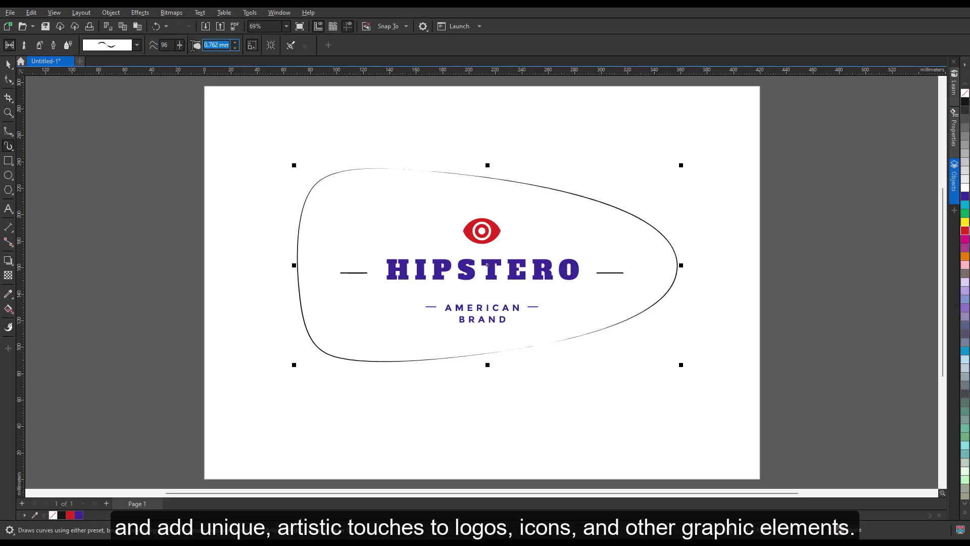
pyautogui.write('5')
pyautogui.press('Return')
pyautogui.press('space')
pyautogui.click(215, 119)
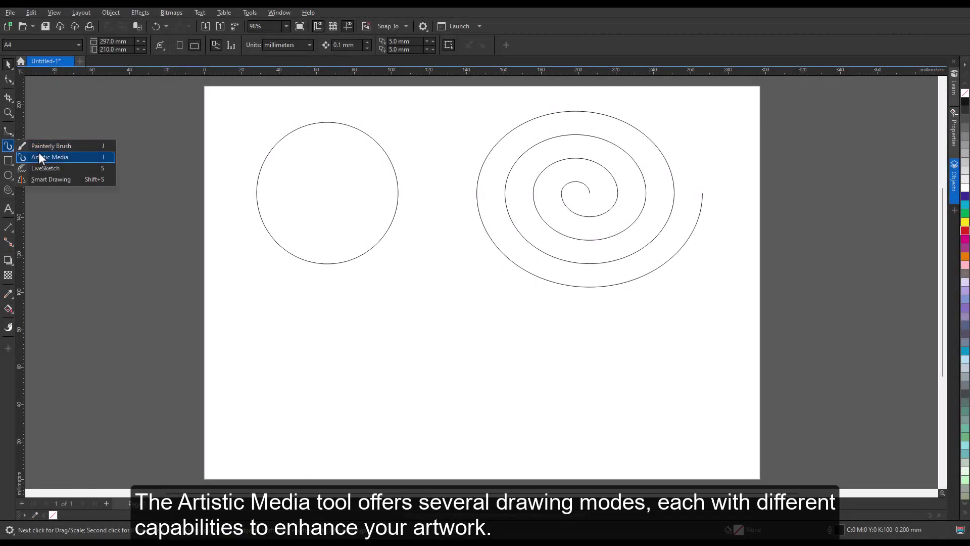
pyautogui.click(41, 156)
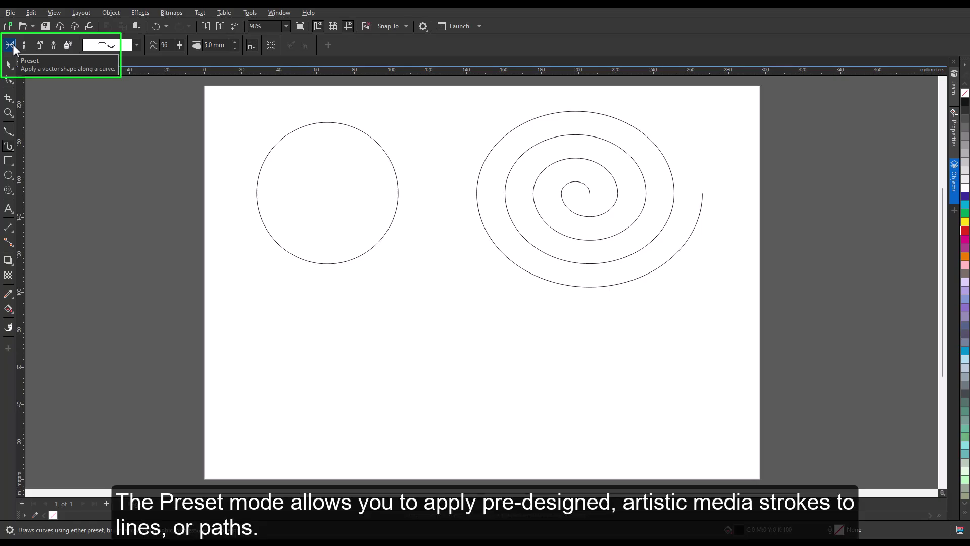
# - Give the circle and the spiral thick tapering preset strokes
pyautogui.click(303, 133)
pyautogui.click(136, 45)
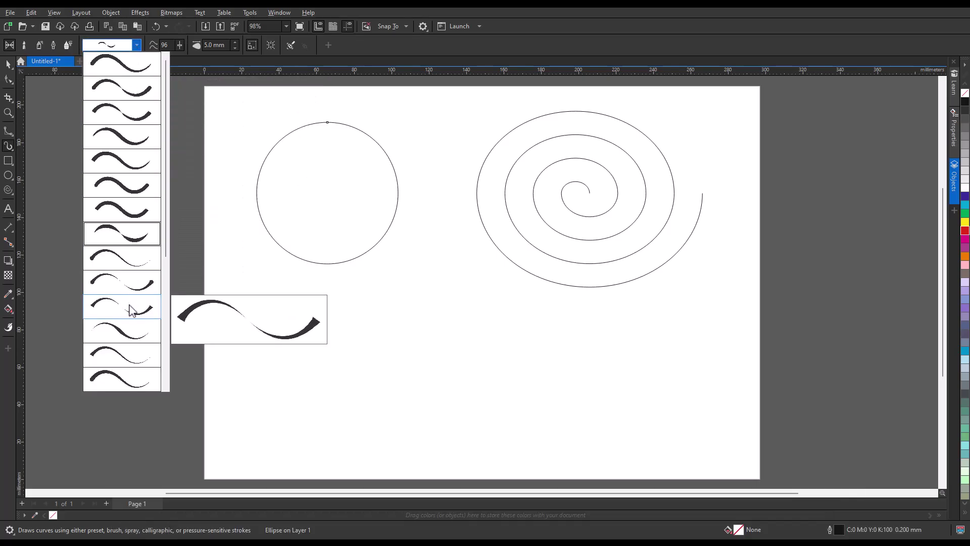
pyautogui.click(130, 306)
pyautogui.click(137, 45)
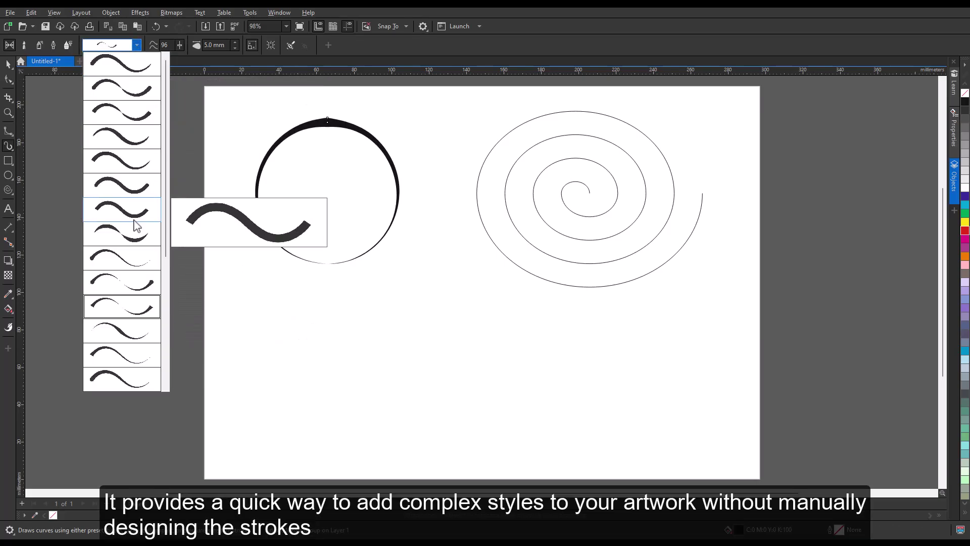
pyautogui.click(111, 378)
pyautogui.click(588, 186)
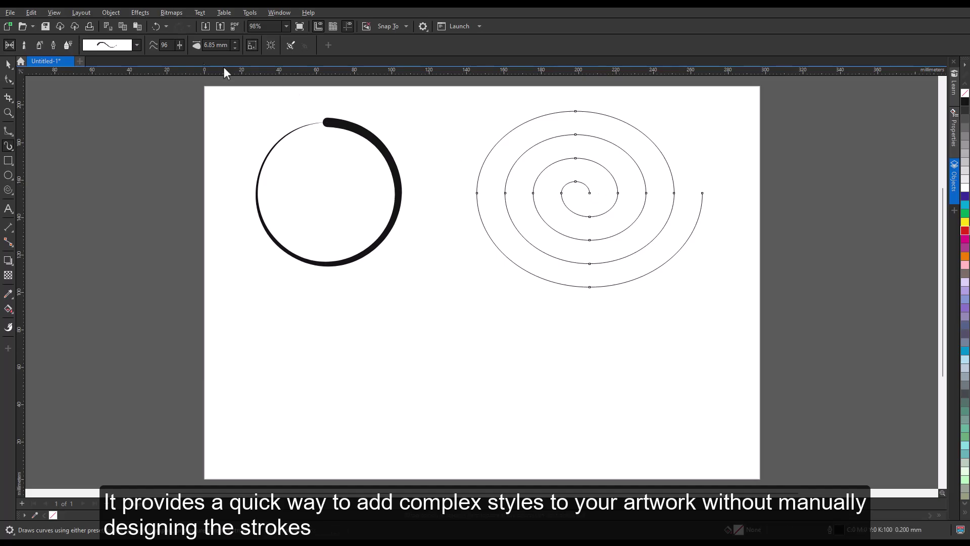
pyautogui.click(136, 45)
pyautogui.click(124, 243)
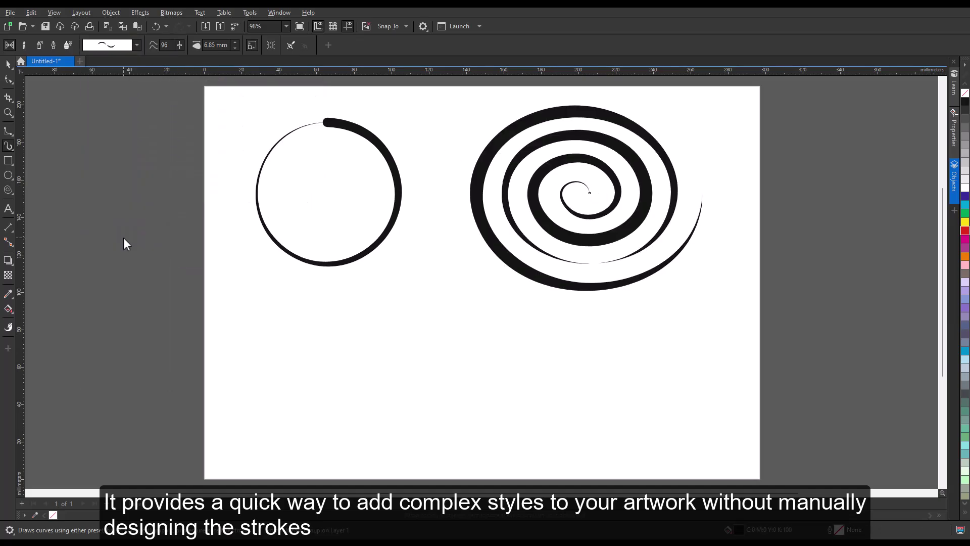
# - Draw a looping preset stroke below the shapes and reshape it, deleting one node
pyautogui.moveTo(638, 336)
pyautogui.mouseDown()
pyautogui.moveTo(663, 338)
pyautogui.moveTo(642, 397)
pyautogui.moveTo(540, 333)
pyautogui.moveTo(426, 348)
pyautogui.moveTo(456, 423)
pyautogui.moveTo(515, 361)
pyautogui.moveTo(492, 406)
pyautogui.moveTo(498, 387)
pyautogui.mouseUp()
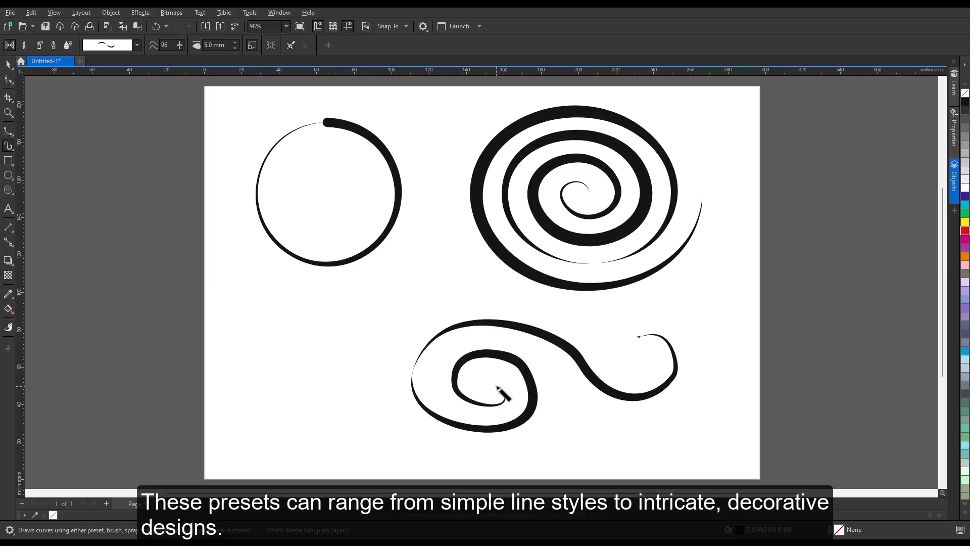
pyautogui.click(9, 81)
pyautogui.moveTo(596, 377); pyautogui.dragTo(582, 363)
pyautogui.click(497, 386)
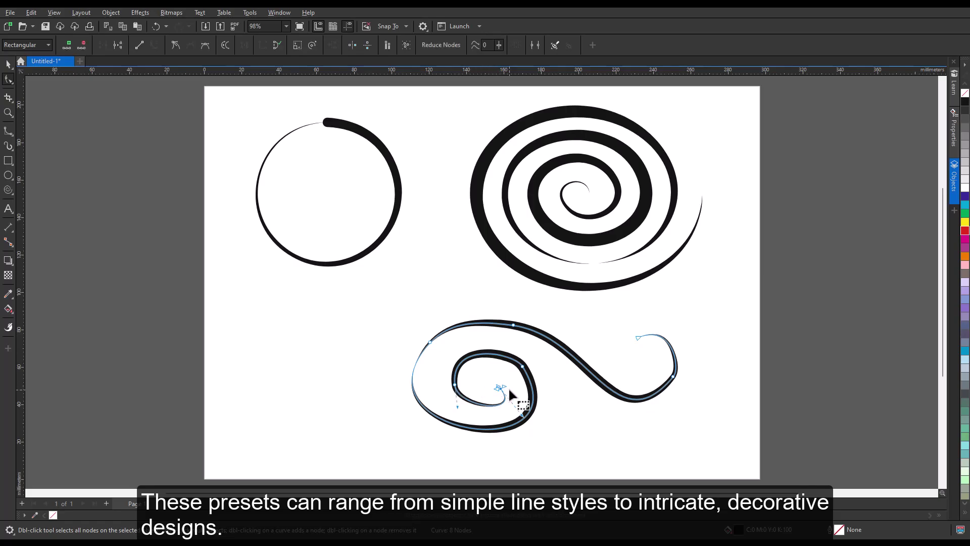
pyautogui.moveTo(445, 321); pyautogui.dragTo(538, 342)
pyautogui.moveTo(673, 323); pyautogui.dragTo(698, 318)
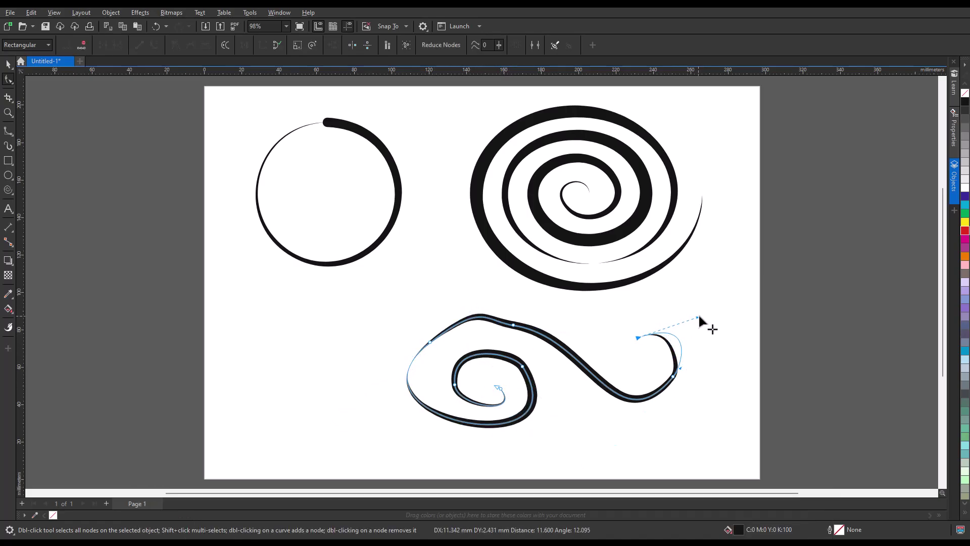
pyautogui.doubleClick(513, 325)
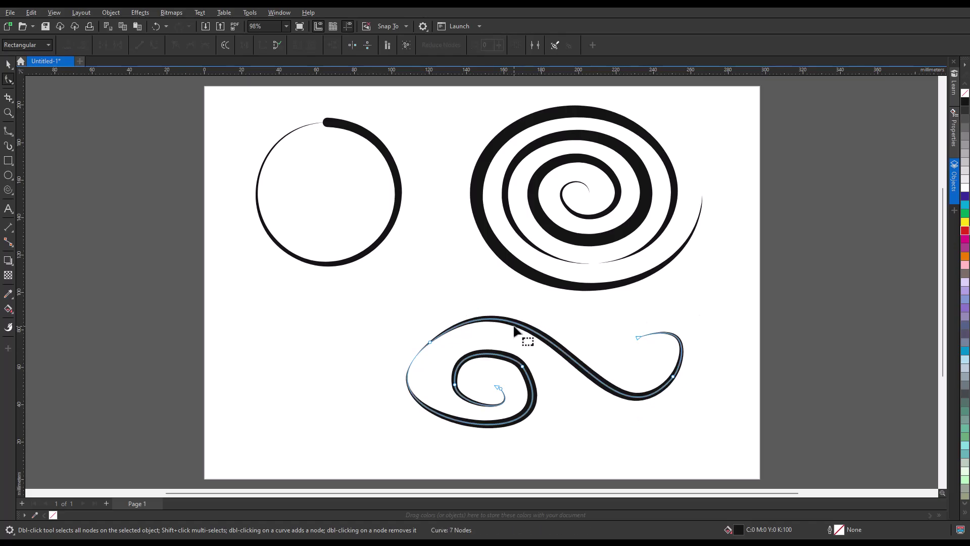
# - Draw a wavy hairy Artistic brush stroke down the left side at 20 mm width
pyautogui.click(8, 64)
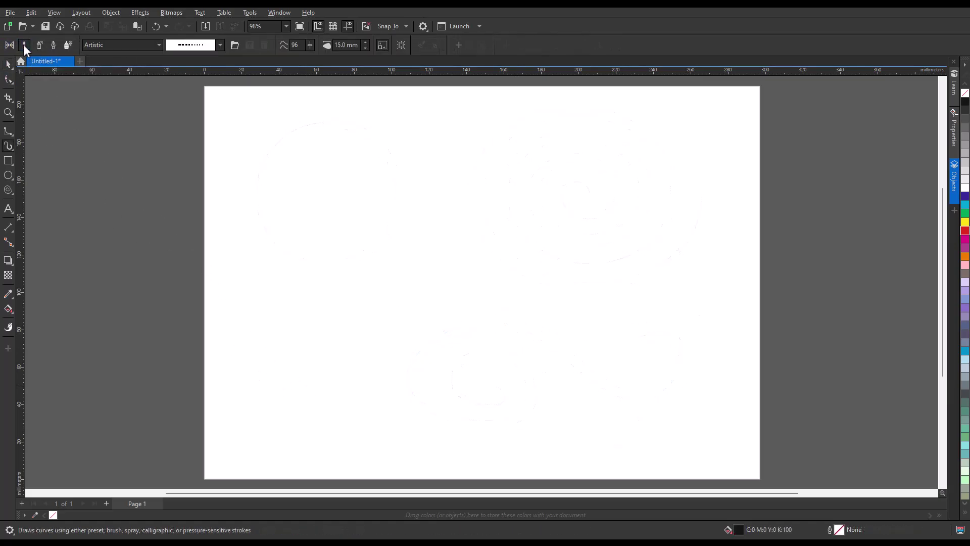
pyautogui.click(158, 45)
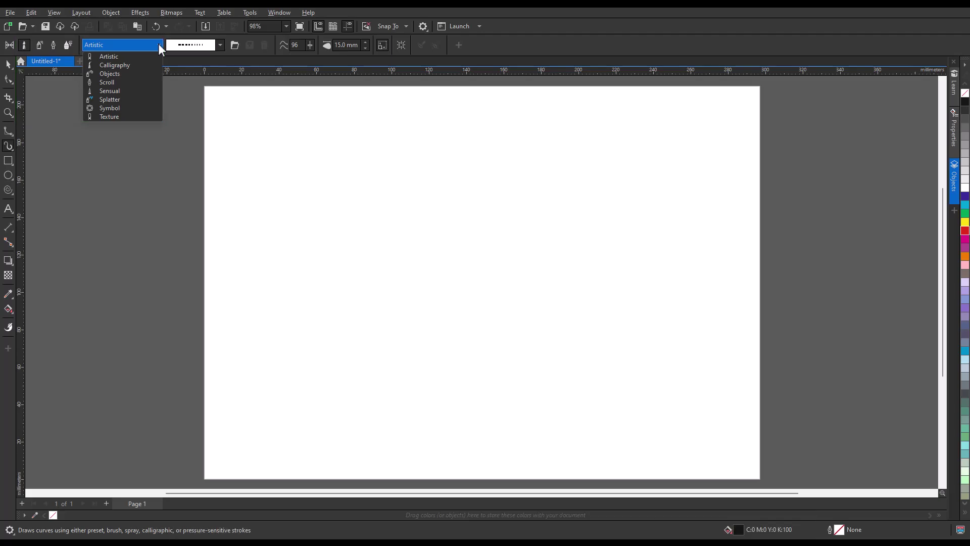
pyautogui.click(160, 49)
pyautogui.click(220, 44)
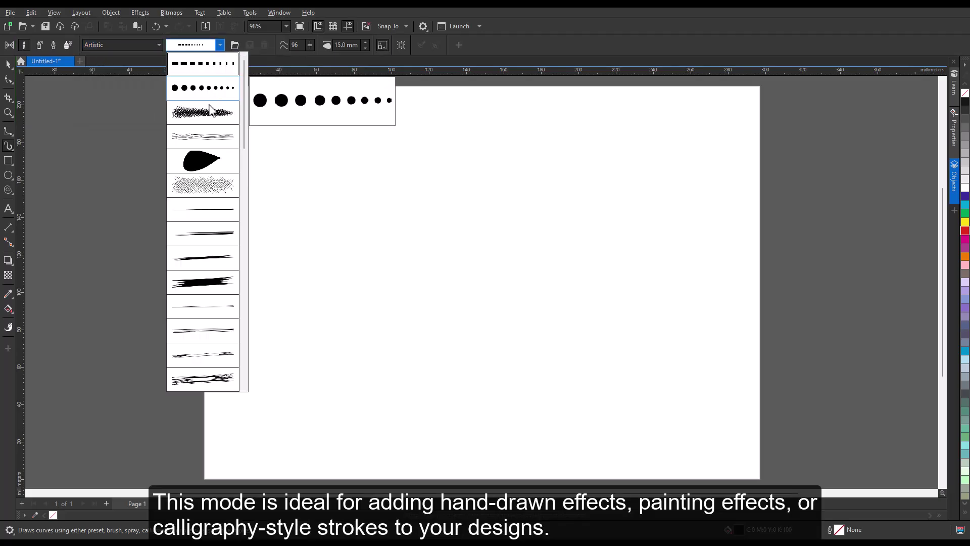
pyautogui.click(204, 377)
pyautogui.moveTo(377, 104)
pyautogui.mouseDown()
pyautogui.moveTo(281, 170)
pyautogui.moveTo(301, 278)
pyautogui.mouseUp()
pyautogui.doubleClick(346, 45)
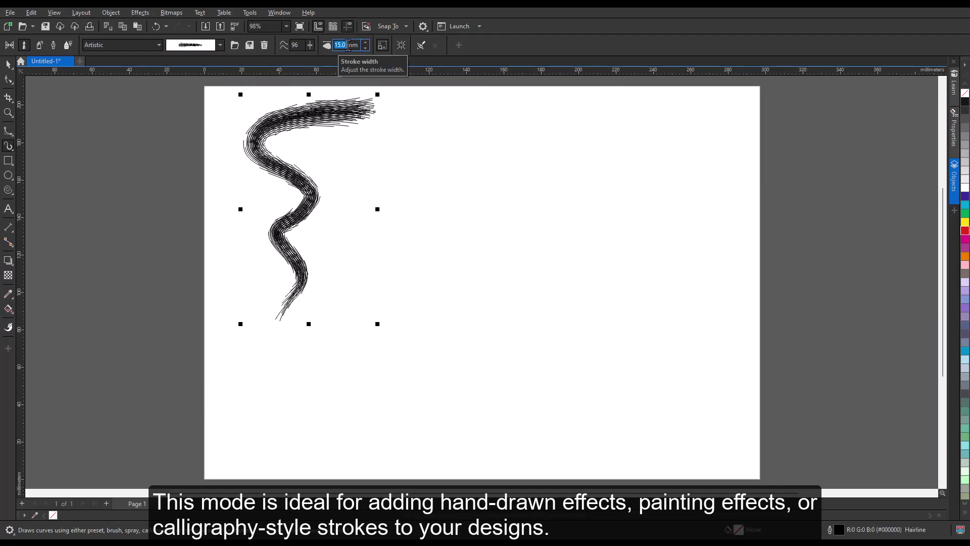
pyautogui.write('20')
pyautogui.press('Return')
pyautogui.press('Escape')
# - Paint a cluster of stones near the top with the Objects brush
pyautogui.click(159, 45)
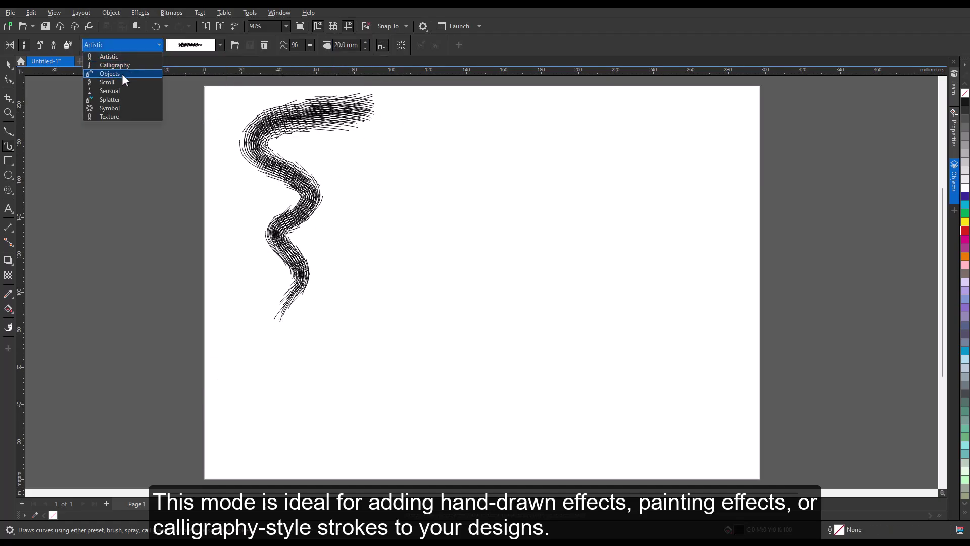
pyautogui.click(122, 73)
pyautogui.click(220, 45)
pyautogui.click(192, 61)
pyautogui.moveTo(453, 131); pyautogui.dragTo(497, 133)
pyautogui.press('Escape')
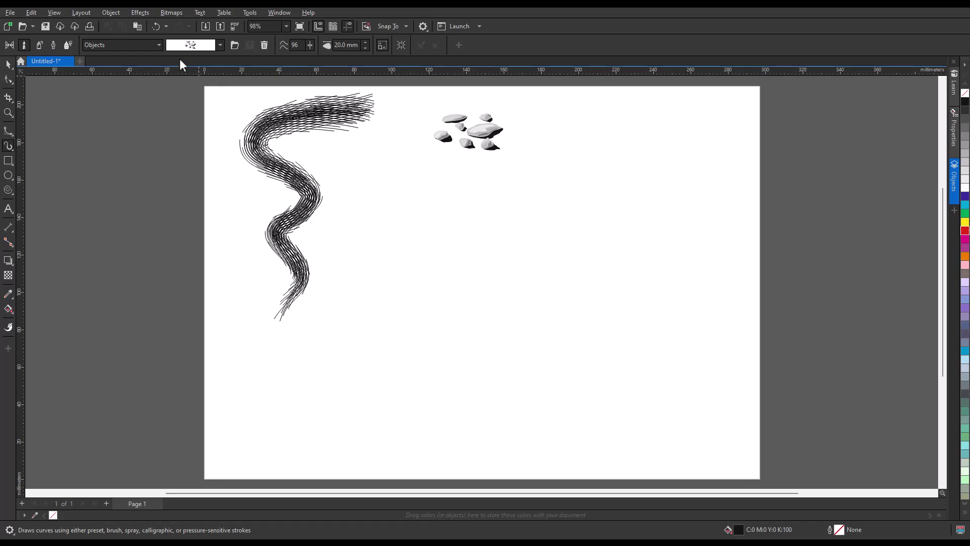
# - Draw sweeping tapered Sensual brush strokes at the upper right
pyautogui.click(158, 45)
pyautogui.click(119, 91)
pyautogui.click(220, 44)
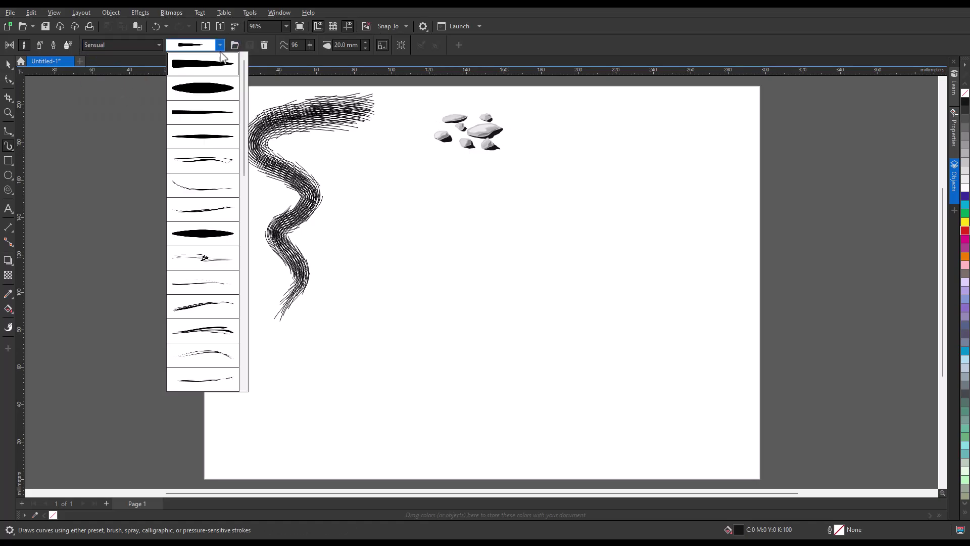
pyautogui.click(205, 336)
pyautogui.moveTo(573, 223)
pyautogui.mouseDown()
pyautogui.moveTo(618, 136)
pyautogui.moveTo(669, 154)
pyautogui.mouseUp()
pyautogui.press('Escape')
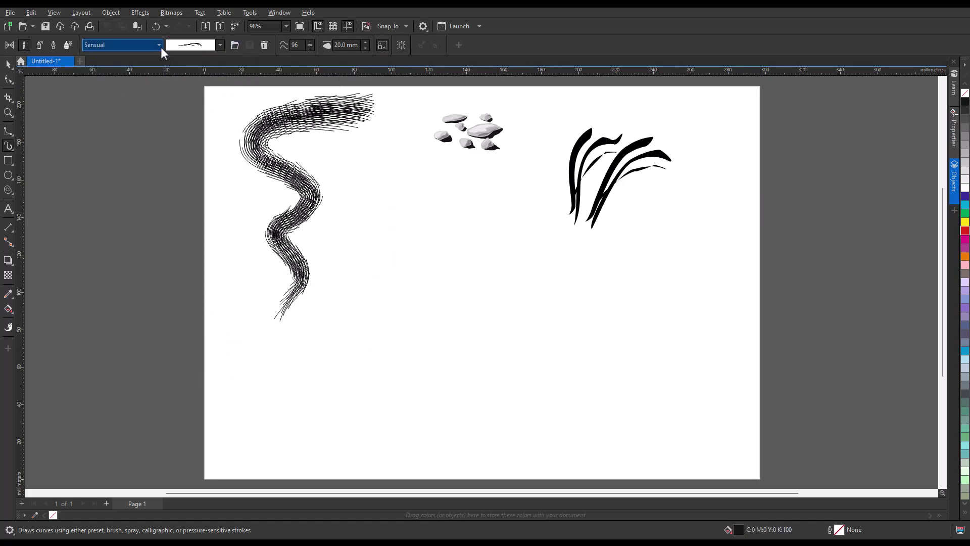
# - Draw two Splatter brush strokes, dotted and blob, across the page centre
pyautogui.click(159, 45)
pyautogui.click(124, 98)
pyautogui.click(220, 44)
pyautogui.click(191, 218)
pyautogui.moveTo(498, 187); pyautogui.dragTo(406, 253)
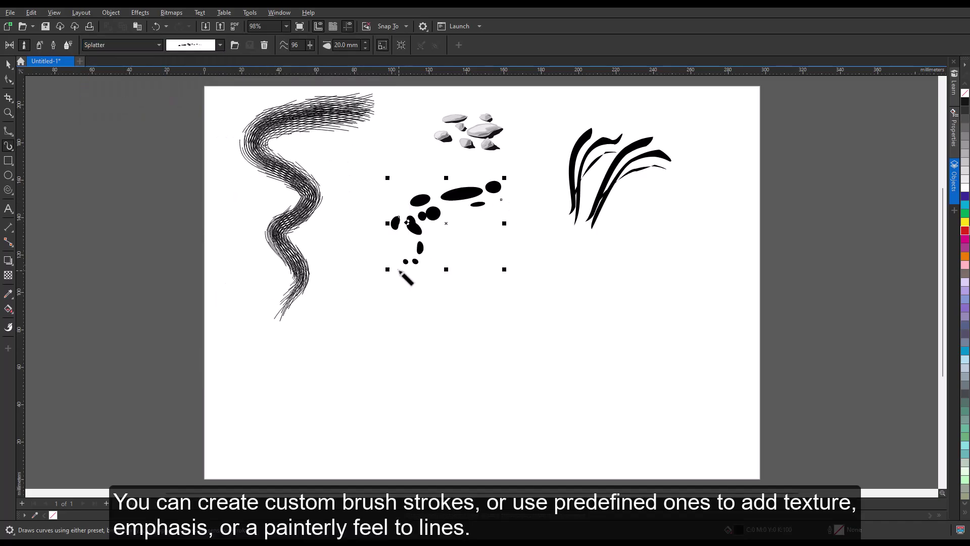
pyautogui.click(220, 45)
pyautogui.click(202, 258)
pyautogui.moveTo(468, 306); pyautogui.dragTo(598, 230)
pyautogui.press('Escape')
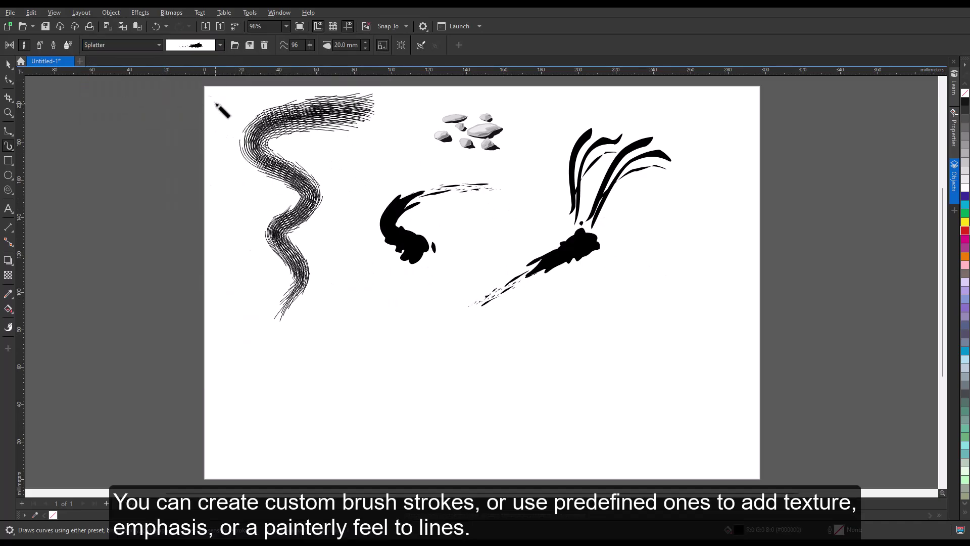
# - Draw two twig strokes with the Symbol brush on the right and lower centre
pyautogui.click(159, 45)
pyautogui.click(124, 107)
pyautogui.click(221, 44)
pyautogui.click(207, 194)
pyautogui.moveTo(701, 232); pyautogui.dragTo(605, 342)
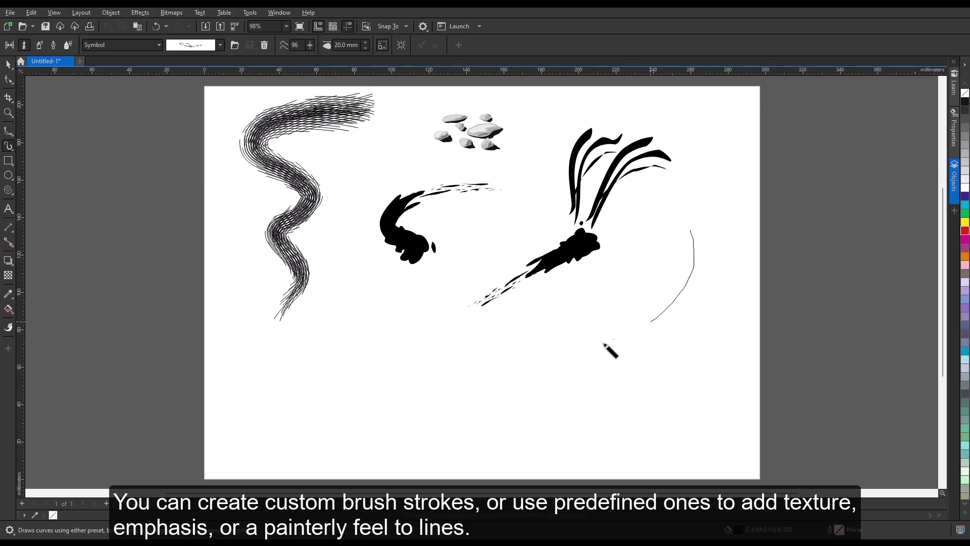
pyautogui.moveTo(458, 297); pyautogui.dragTo(531, 374)
# - Draw two Texture brush strokes along the bottom of the page
pyautogui.click(158, 45)
pyautogui.click(107, 117)
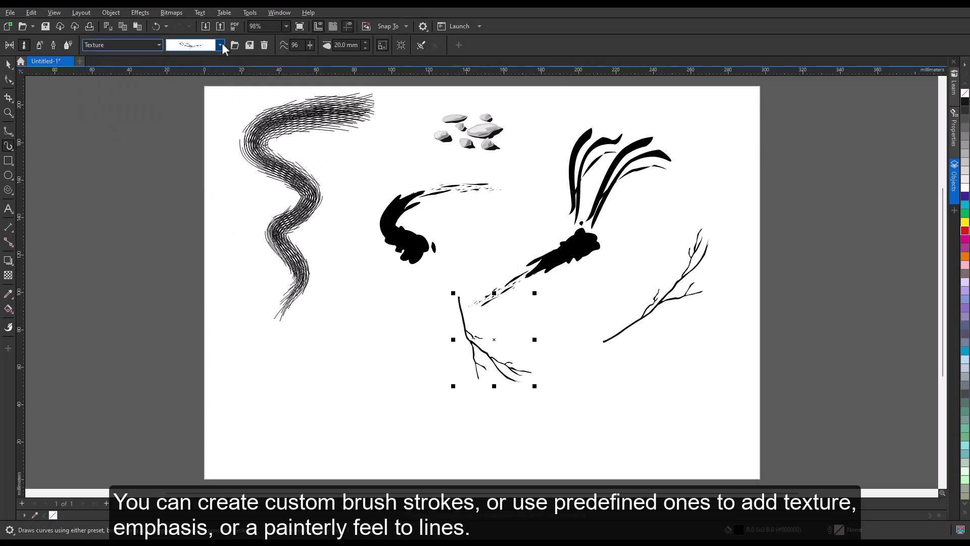
pyautogui.click(220, 44)
pyautogui.click(207, 374)
pyautogui.moveTo(245, 387); pyautogui.dragTo(448, 436)
pyautogui.moveTo(543, 419); pyautogui.dragTo(687, 391)
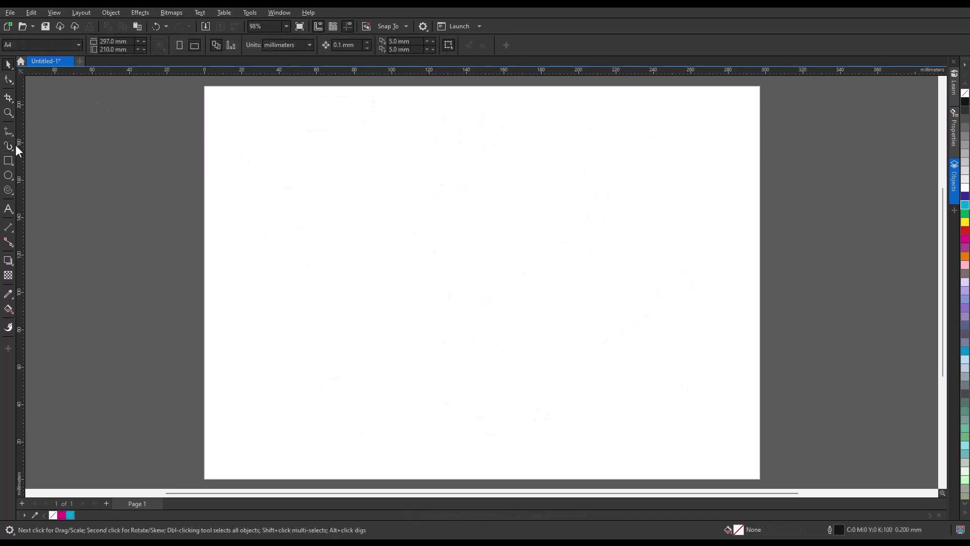
pyautogui.click(8, 146)
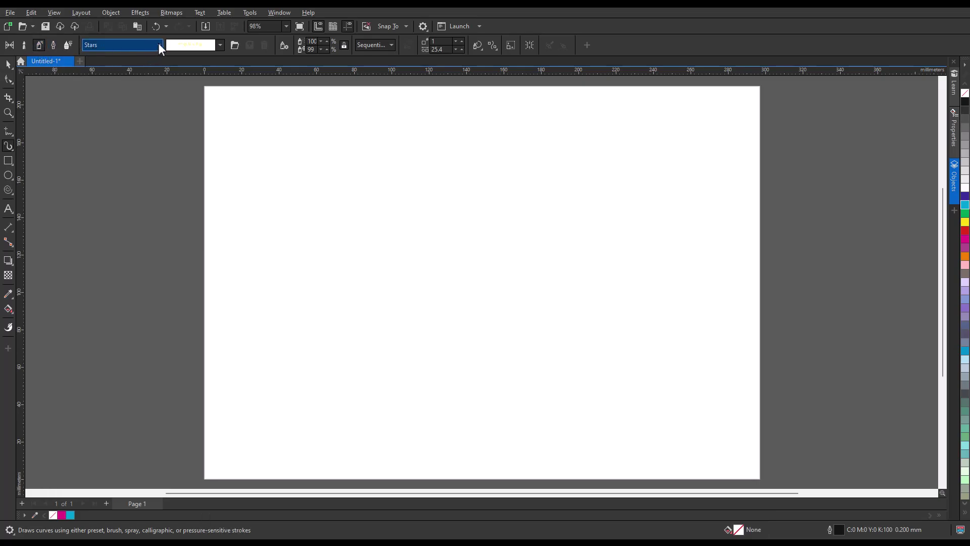
# - Spray pink and yellow Brush Strokes dabs down the left side of the page
pyautogui.click(159, 44)
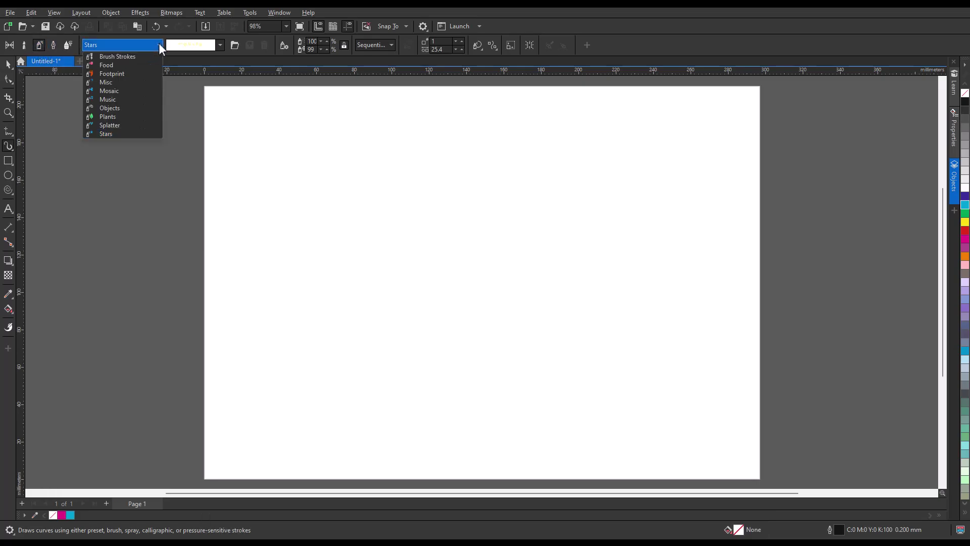
pyautogui.click(134, 56)
pyautogui.click(220, 45)
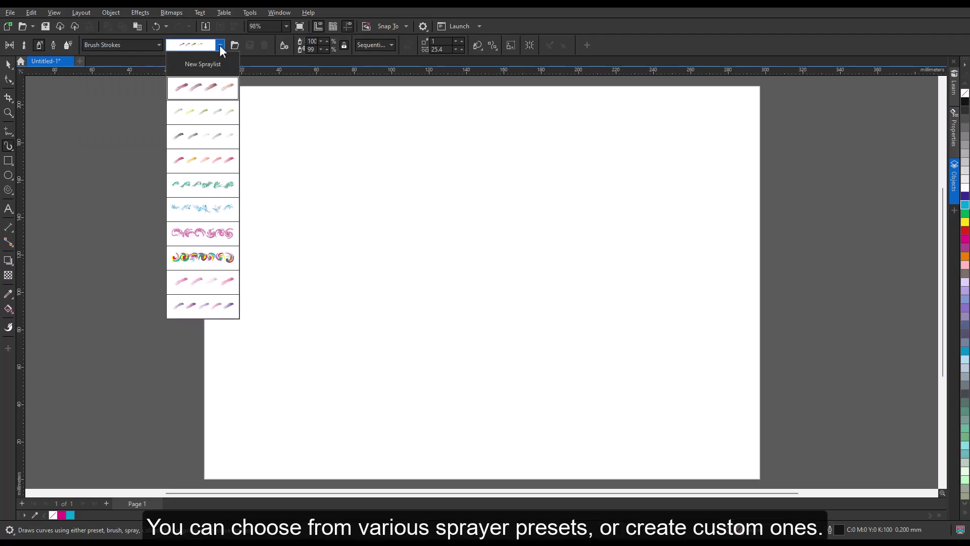
pyautogui.click(223, 162)
pyautogui.moveTo(292, 118)
pyautogui.mouseDown()
pyautogui.moveTo(259, 162)
pyautogui.moveTo(281, 242)
pyautogui.moveTo(257, 305)
pyautogui.mouseUp()
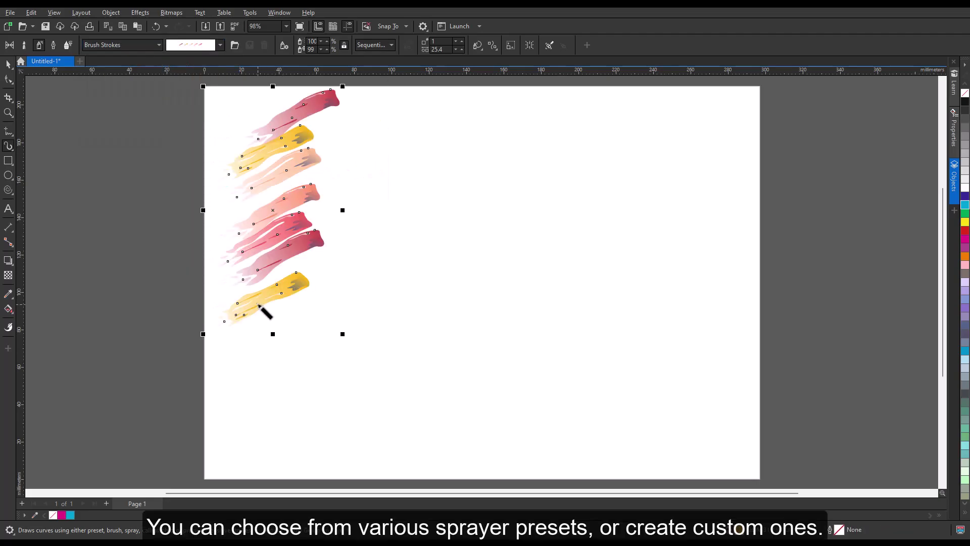
# - Spray green leaves from the Plants category across the top of the page
pyautogui.click(159, 45)
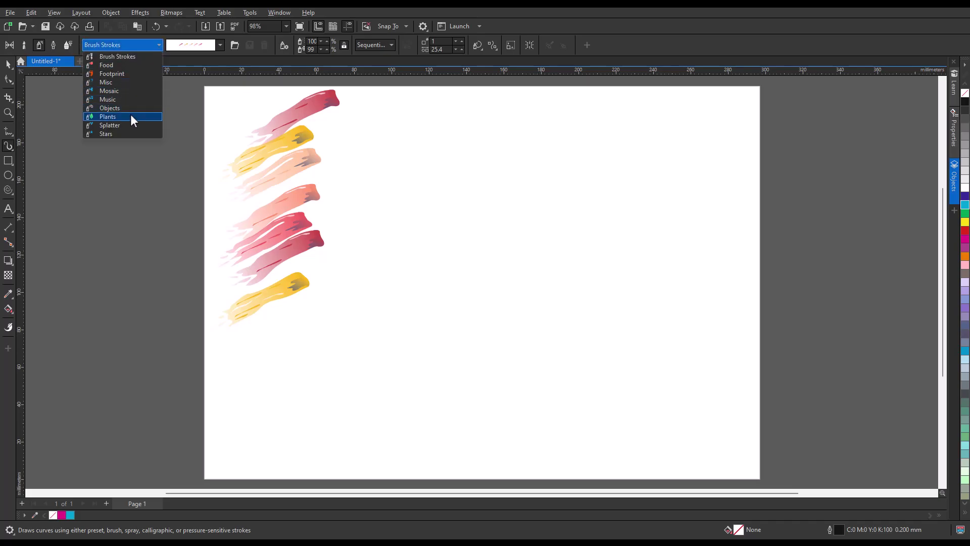
pyautogui.click(131, 115)
pyautogui.click(221, 45)
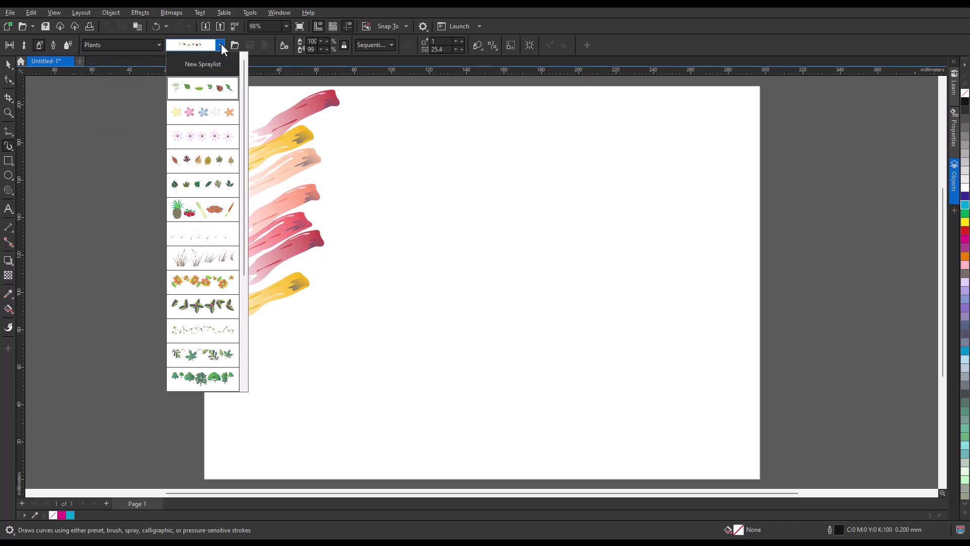
pyautogui.click(188, 359)
pyautogui.moveTo(424, 161)
pyautogui.mouseDown()
pyautogui.moveTo(461, 137)
pyautogui.moveTo(605, 186)
pyautogui.moveTo(727, 160)
pyautogui.mouseUp()
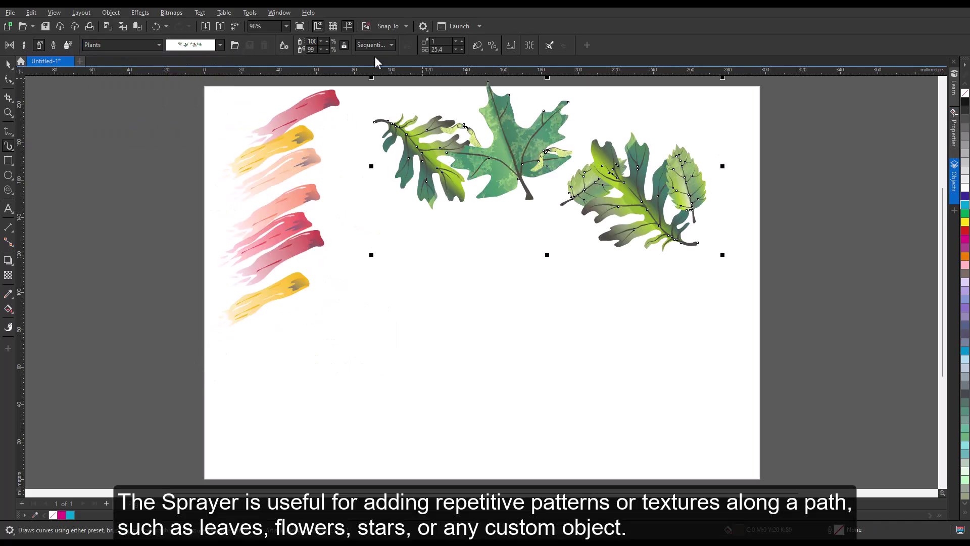
# - Set the leaf spray's object size to 60 and spacing to 12
pyautogui.click(309, 41)
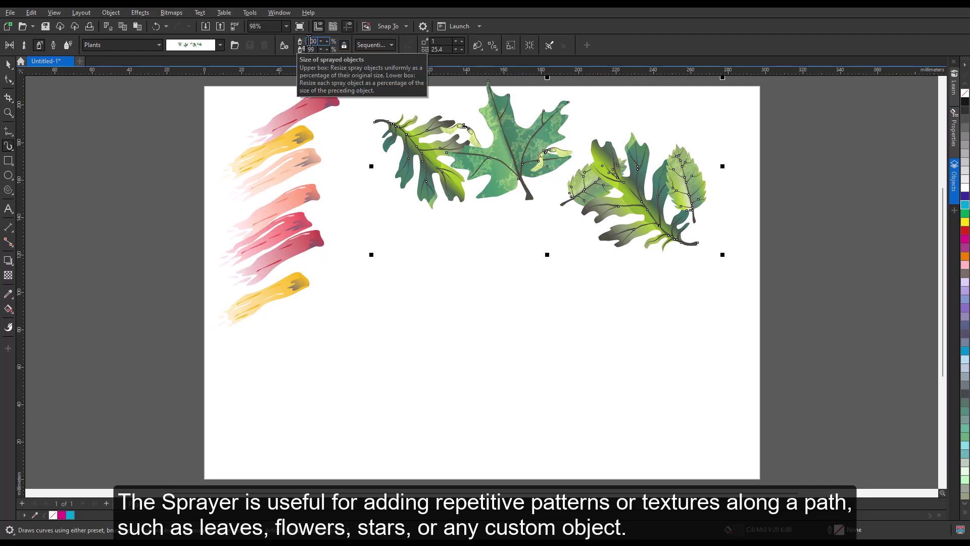
pyautogui.press('BackSpace')
pyautogui.press('BackSpace')
pyautogui.write('60')
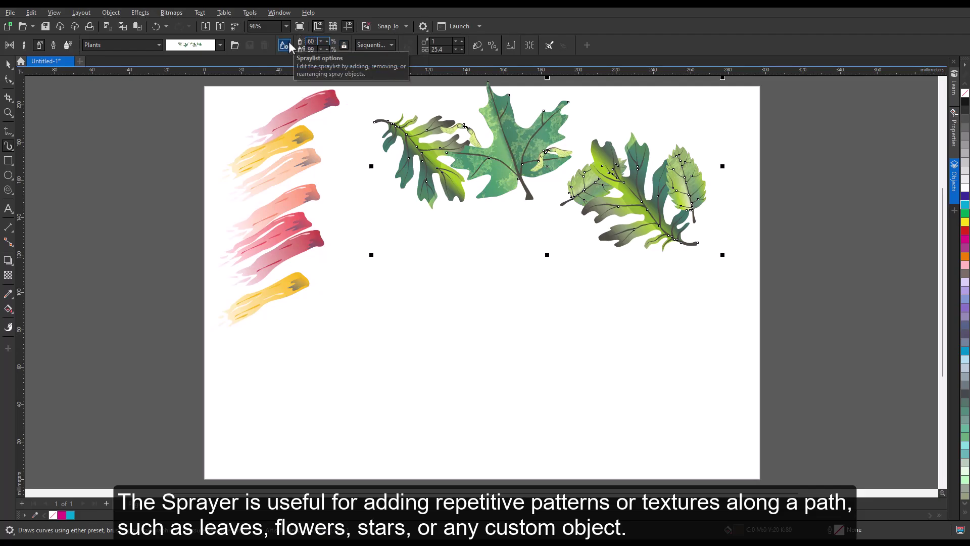
pyautogui.press('Return')
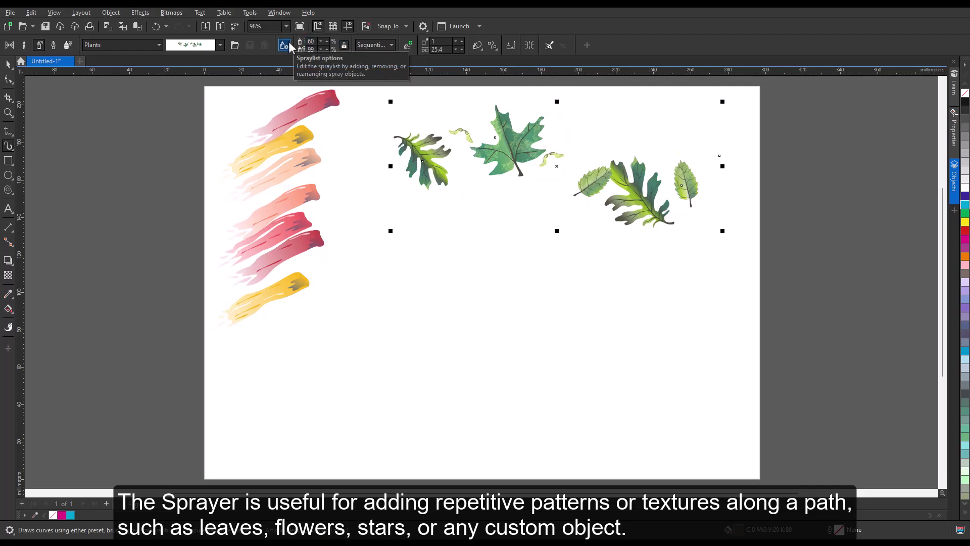
pyautogui.doubleClick(438, 49)
pyautogui.write('12')
pyautogui.press('Return')
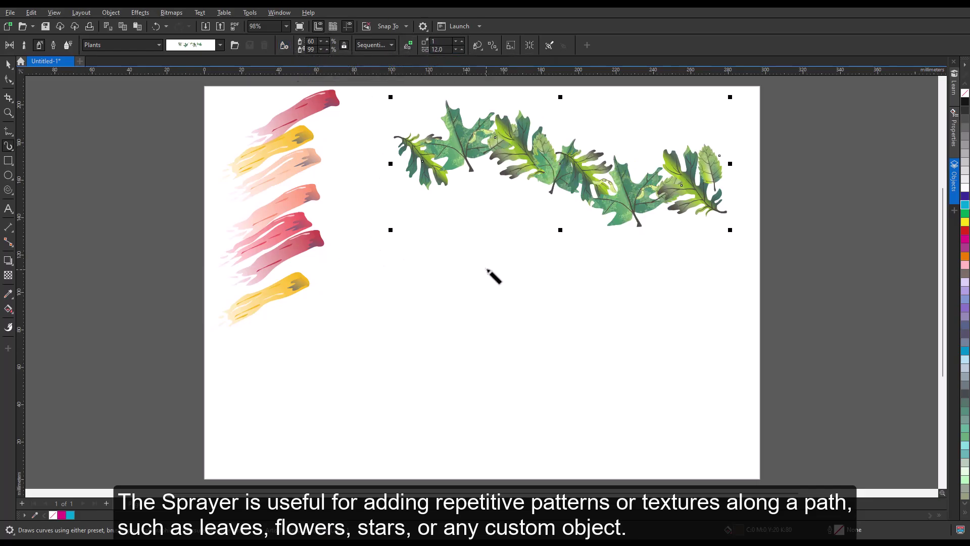
pyautogui.click(561, 276)
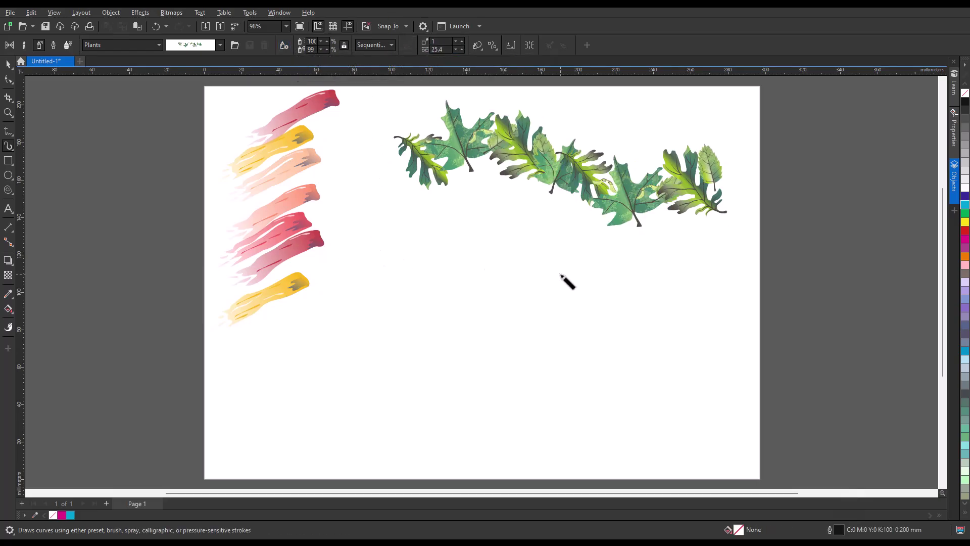
# - Draw a freehand curve across the lower page and cover it with a Music saxophone spray
pyautogui.click(8, 130)
pyautogui.moveTo(320, 404)
pyautogui.mouseDown()
pyautogui.moveTo(611, 322)
pyautogui.moveTo(613, 290)
pyautogui.mouseUp()
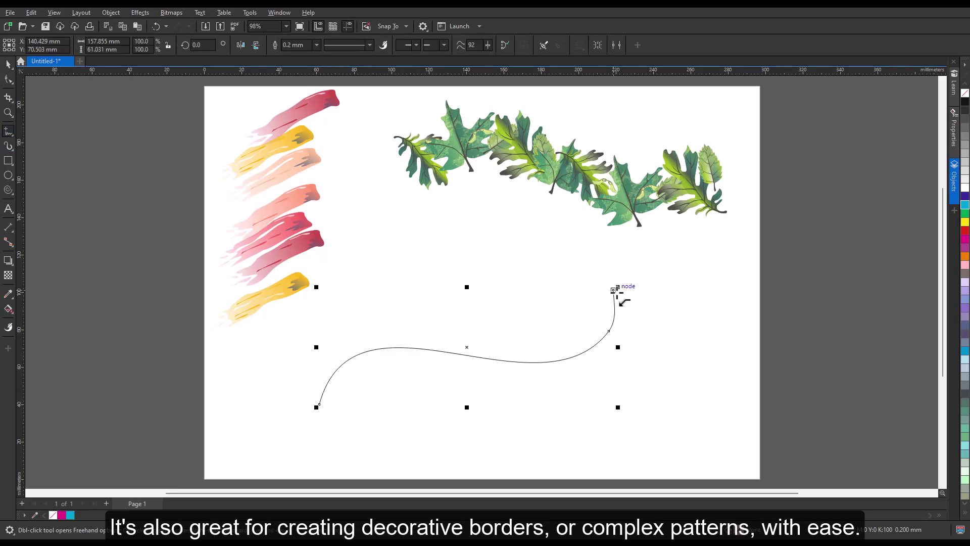
pyautogui.click(8, 146)
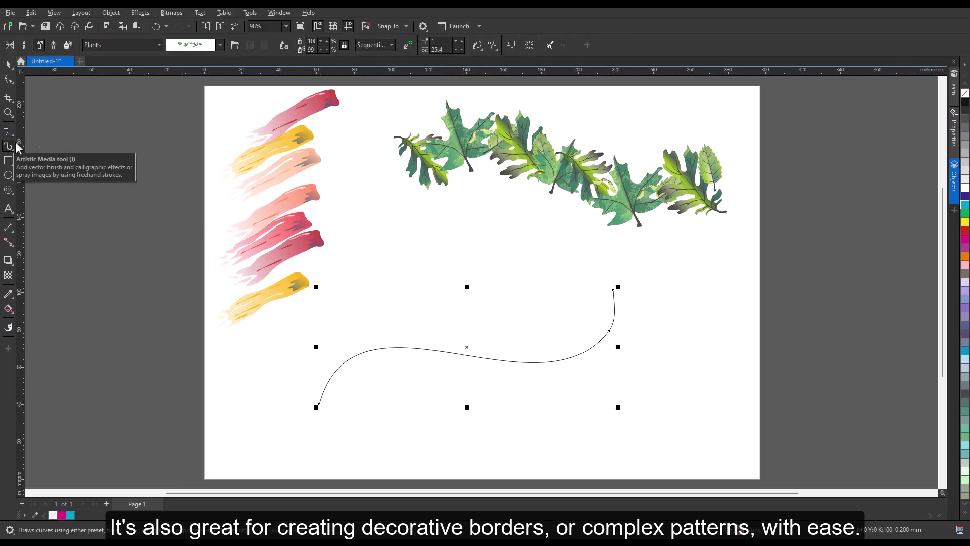
pyautogui.click(146, 45)
pyautogui.click(114, 99)
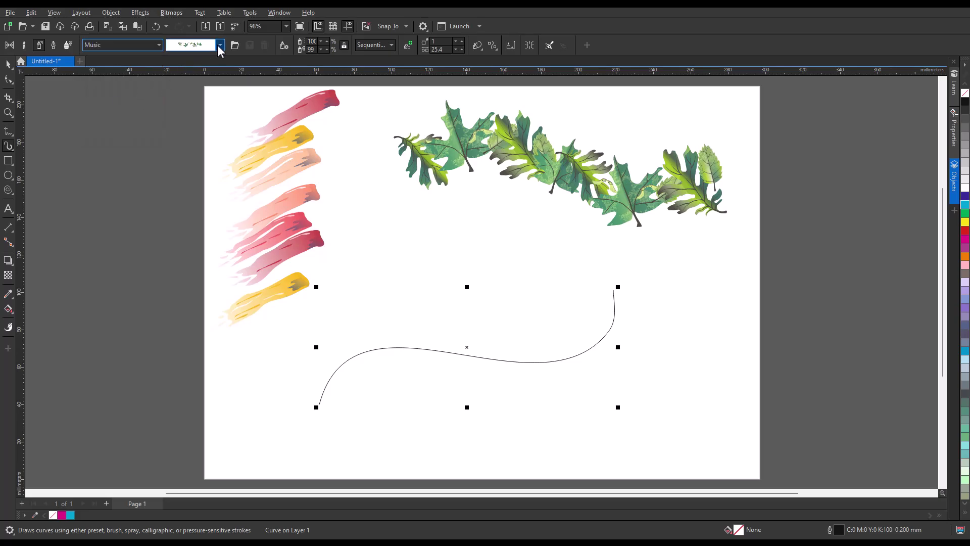
pyautogui.click(220, 45)
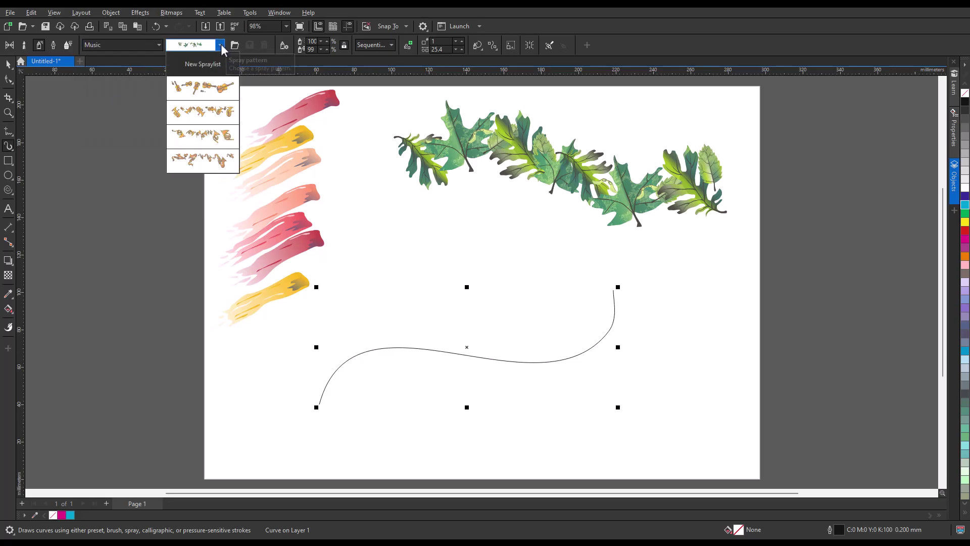
pyautogui.click(191, 160)
pyautogui.press('Escape')
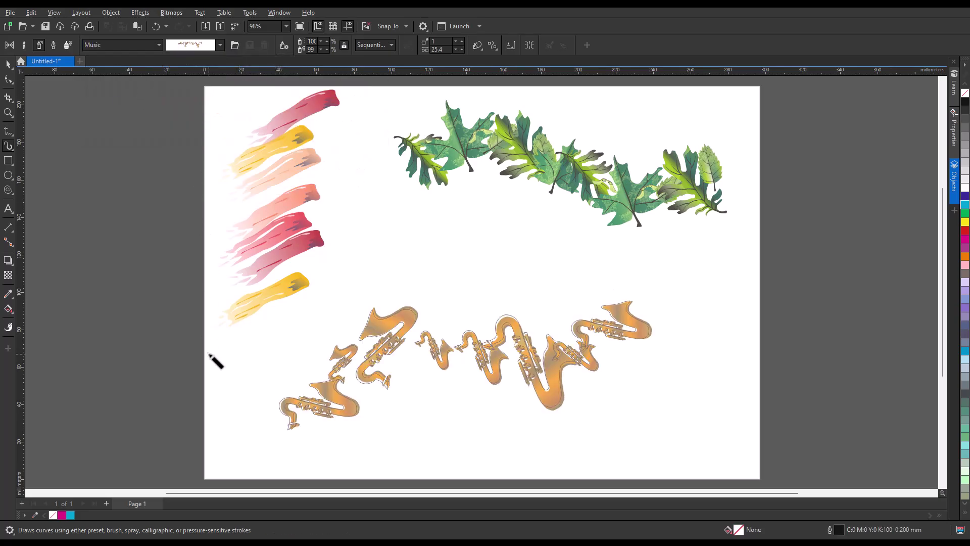
pyautogui.click(54, 44)
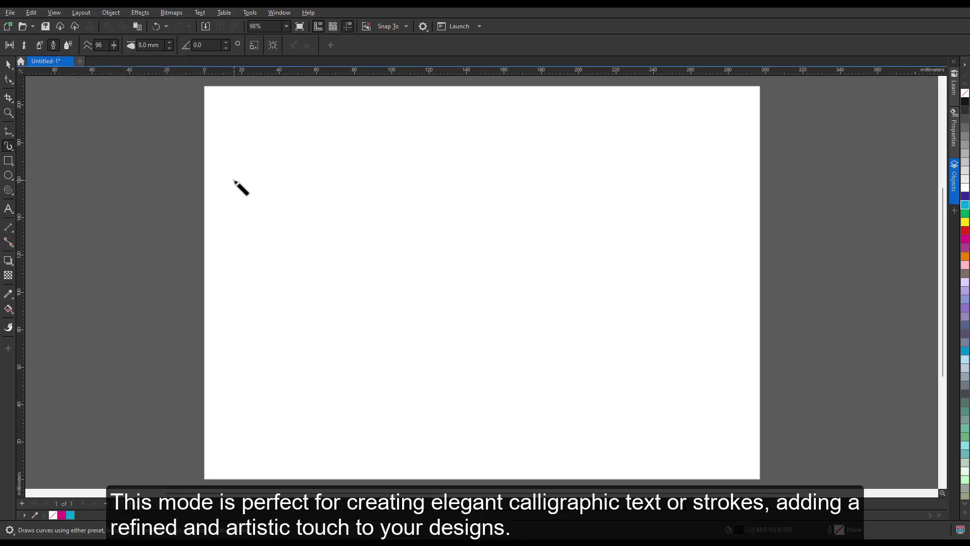
# - Draw a vertical calligraphic stroke and a second arcing calligraphic stroke
pyautogui.moveTo(288, 140)
pyautogui.mouseDown()
pyautogui.moveTo(270, 169)
pyautogui.moveTo(329, 284)
pyautogui.moveTo(317, 394)
pyautogui.moveTo(252, 344)
pyautogui.moveTo(316, 306)
pyautogui.moveTo(294, 338)
pyautogui.mouseUp()
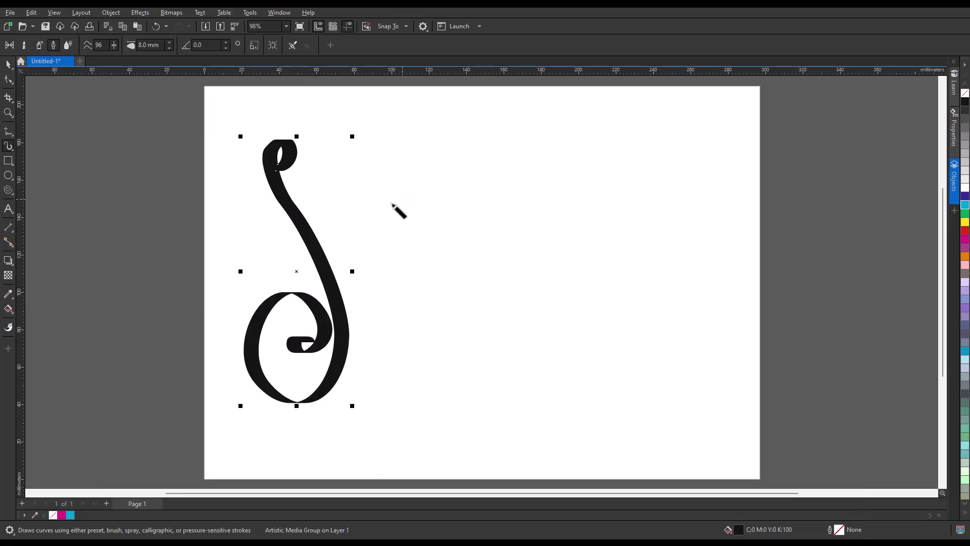
pyautogui.moveTo(396, 207)
pyautogui.mouseDown()
pyautogui.moveTo(445, 170)
pyautogui.moveTo(395, 239)
pyautogui.moveTo(435, 265)
pyautogui.moveTo(429, 310)
pyautogui.moveTo(478, 322)
pyautogui.moveTo(494, 209)
pyautogui.moveTo(539, 126)
pyautogui.moveTo(617, 187)
pyautogui.moveTo(570, 322)
pyautogui.moveTo(510, 250)
pyautogui.moveTo(593, 238)
pyautogui.moveTo(562, 259)
pyautogui.mouseUp()
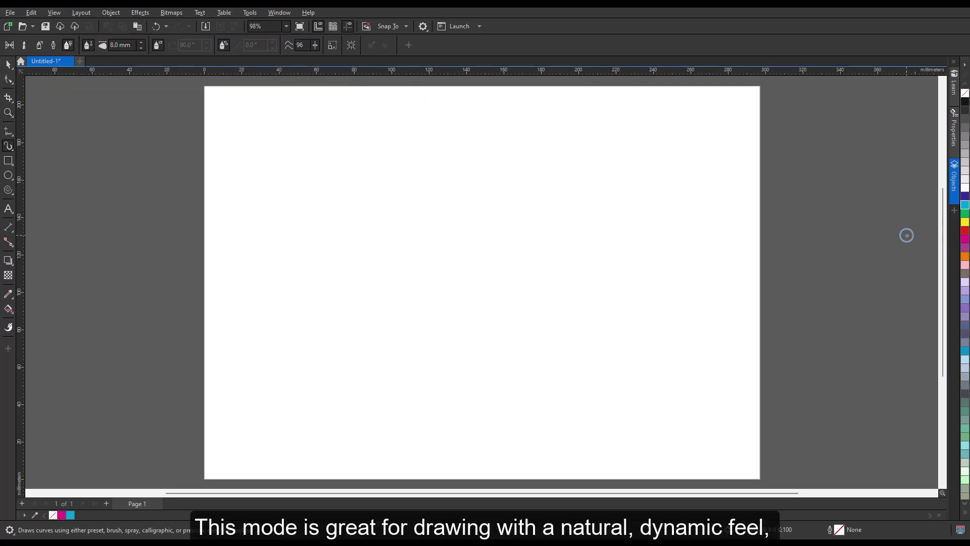
# - Draw a wavy line, a zigzag, a spiral and a loop as pressure strokes
pyautogui.moveTo(302, 116)
pyautogui.mouseDown()
pyautogui.moveTo(310, 340)
pyautogui.moveTo(322, 399)
pyautogui.mouseUp()
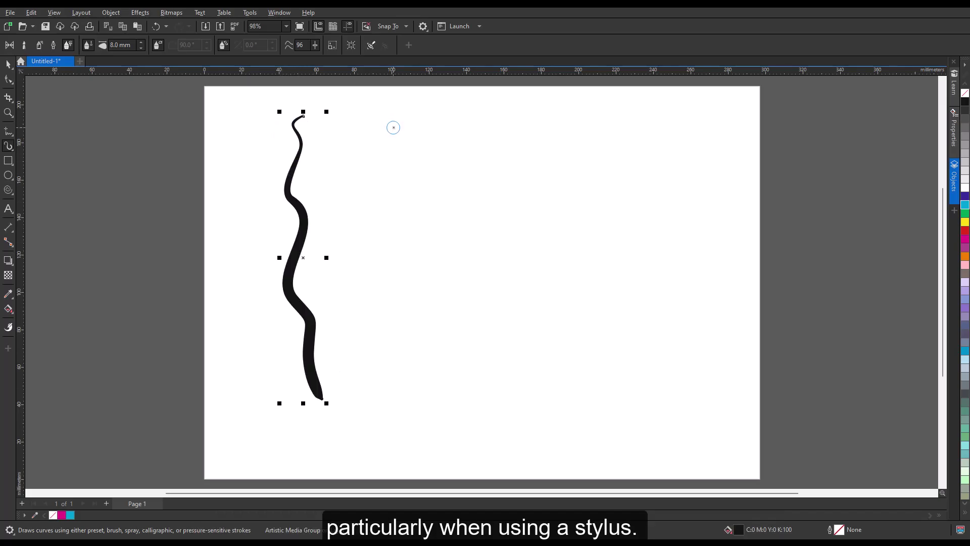
pyautogui.moveTo(392, 128)
pyautogui.mouseDown()
pyautogui.moveTo(399, 169)
pyautogui.moveTo(438, 201)
pyautogui.moveTo(478, 404)
pyautogui.mouseUp()
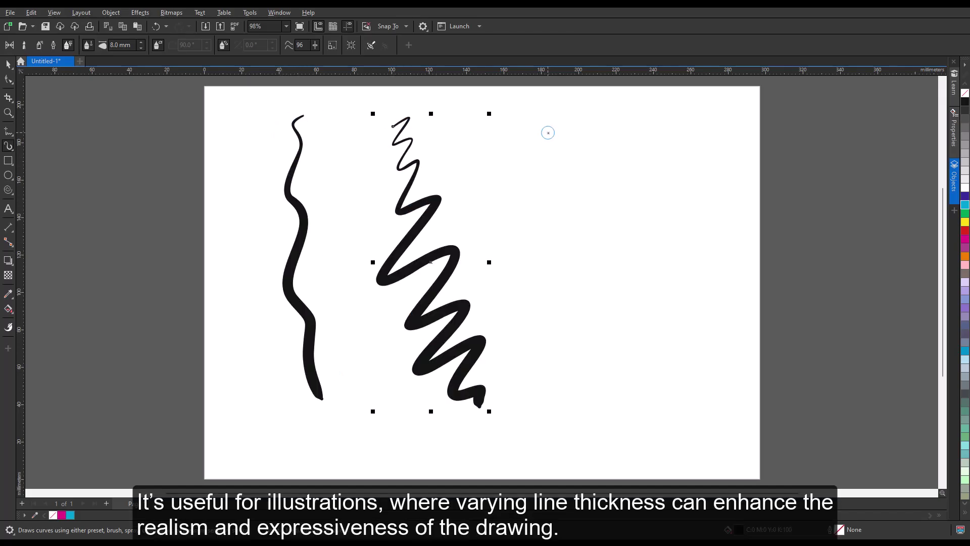
pyautogui.moveTo(599, 130)
pyautogui.mouseDown()
pyautogui.moveTo(568, 257)
pyautogui.moveTo(569, 217)
pyautogui.moveTo(536, 219)
pyautogui.mouseUp()
pyautogui.moveTo(630, 191)
pyautogui.mouseDown()
pyautogui.moveTo(672, 188)
pyautogui.moveTo(591, 402)
pyautogui.moveTo(616, 369)
pyautogui.moveTo(621, 321)
pyautogui.mouseUp()
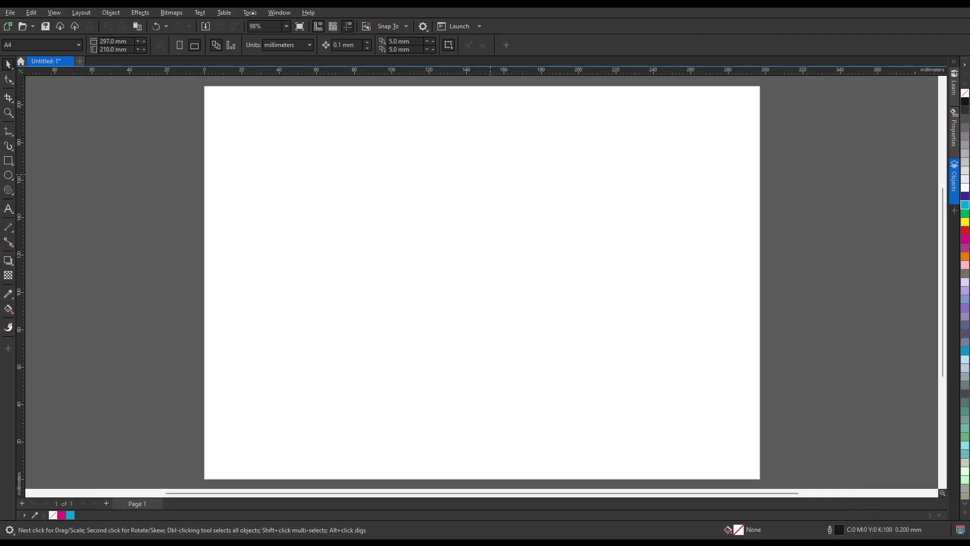
# - Open Options > Pen Settings, draw test strokes and save the pressure calibration
pyautogui.click(250, 13)
pyautogui.moveTo(263, 25)
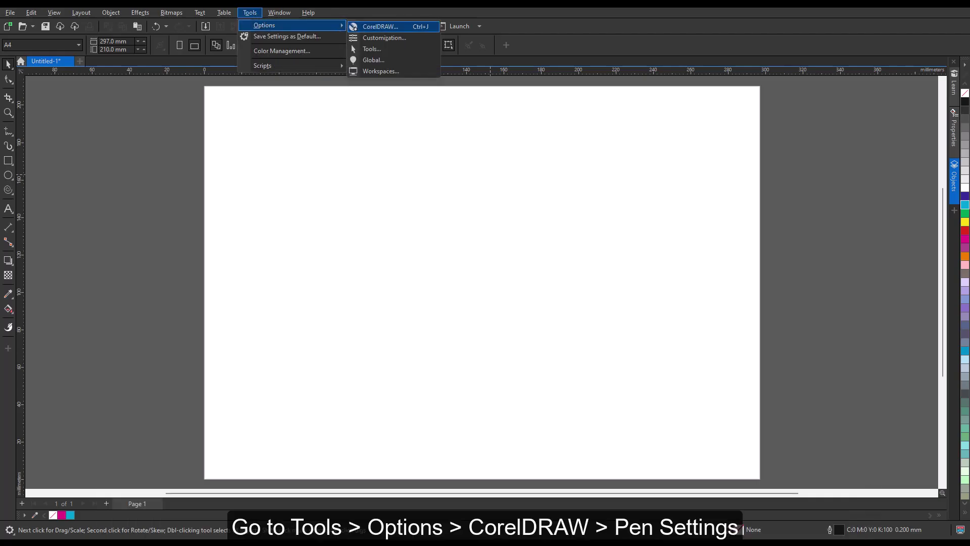
pyautogui.click(373, 28)
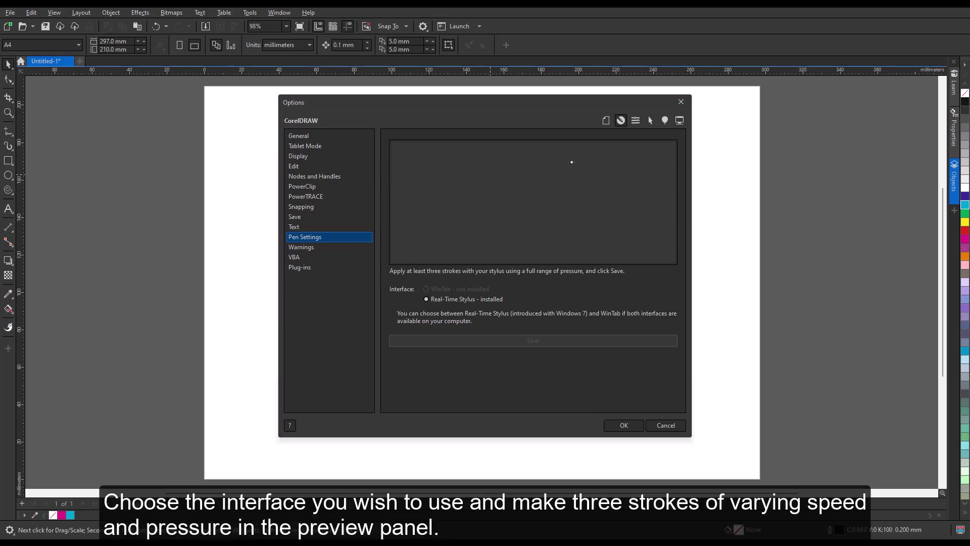
pyautogui.moveTo(563, 164); pyautogui.dragTo(452, 255)
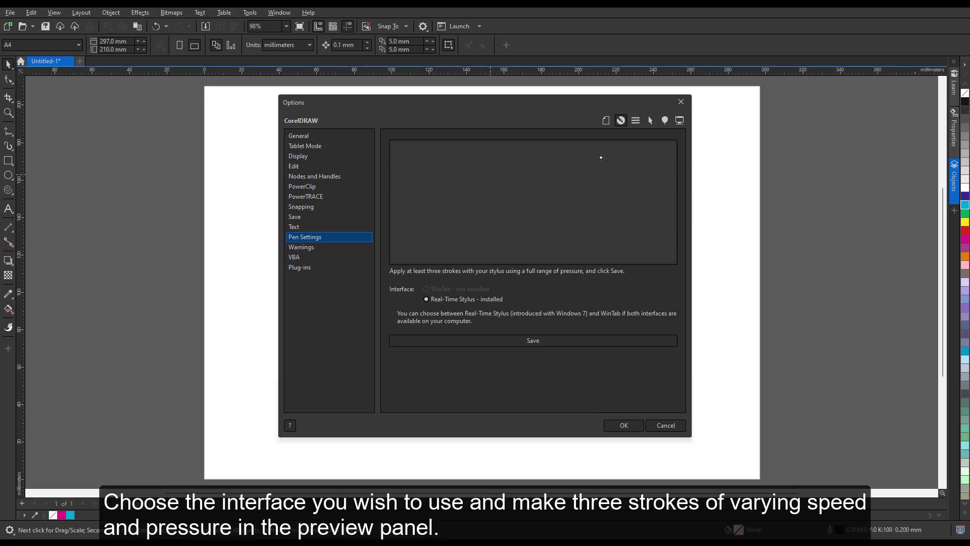
pyautogui.moveTo(600, 157); pyautogui.dragTo(494, 252)
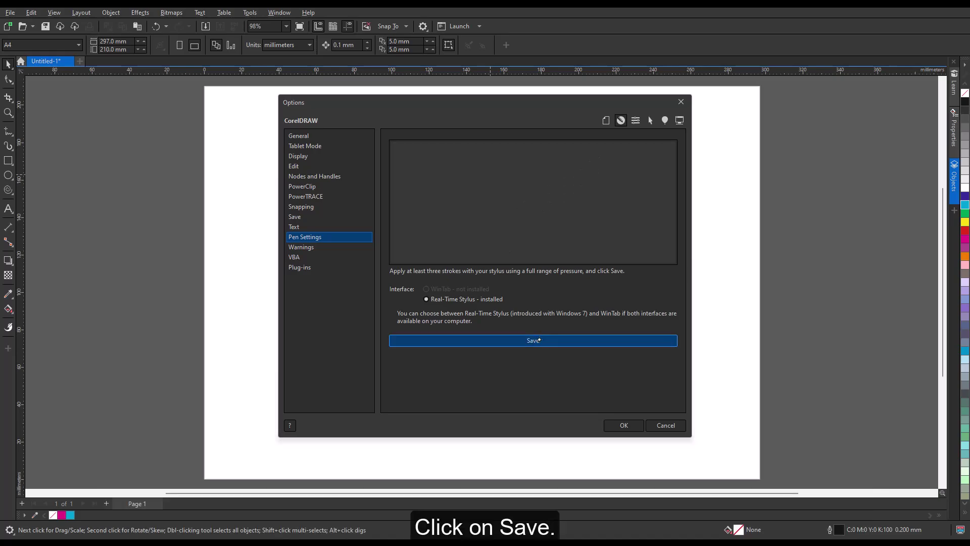
pyautogui.click(535, 341)
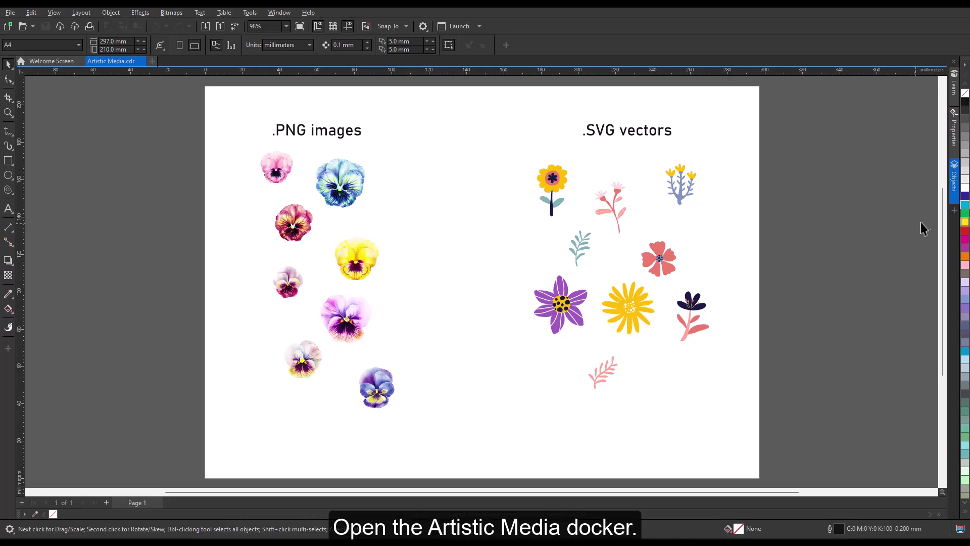
# - Open the Artistic Media docker beside the page from the list of dockers
pyautogui.click(954, 210)
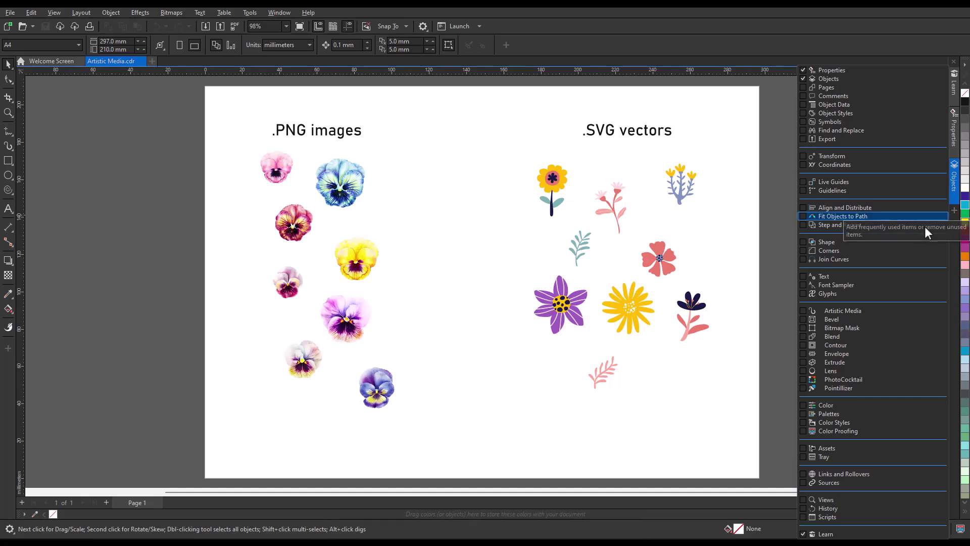
pyautogui.click(803, 311)
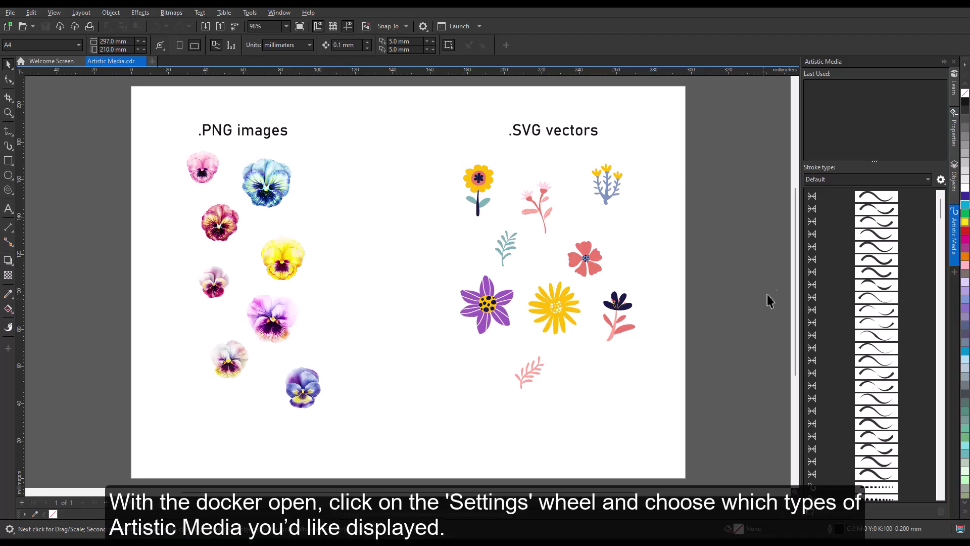
pyautogui.click(941, 180)
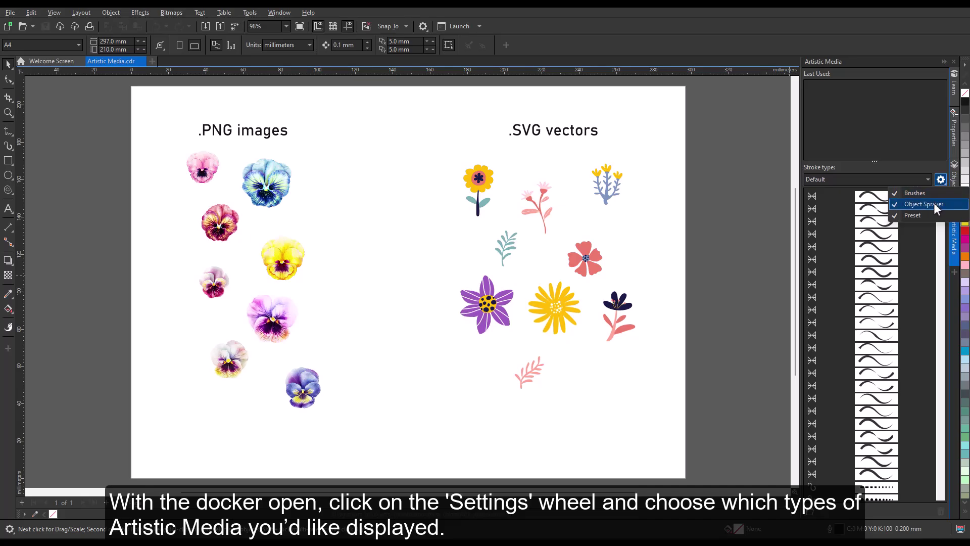
pyautogui.click(932, 205)
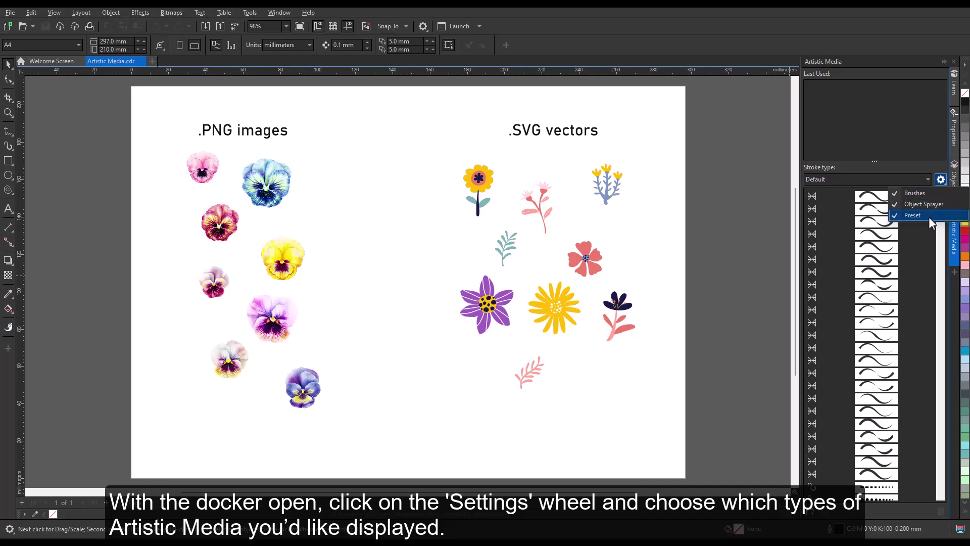
pyautogui.click(929, 163)
pyautogui.click(929, 178)
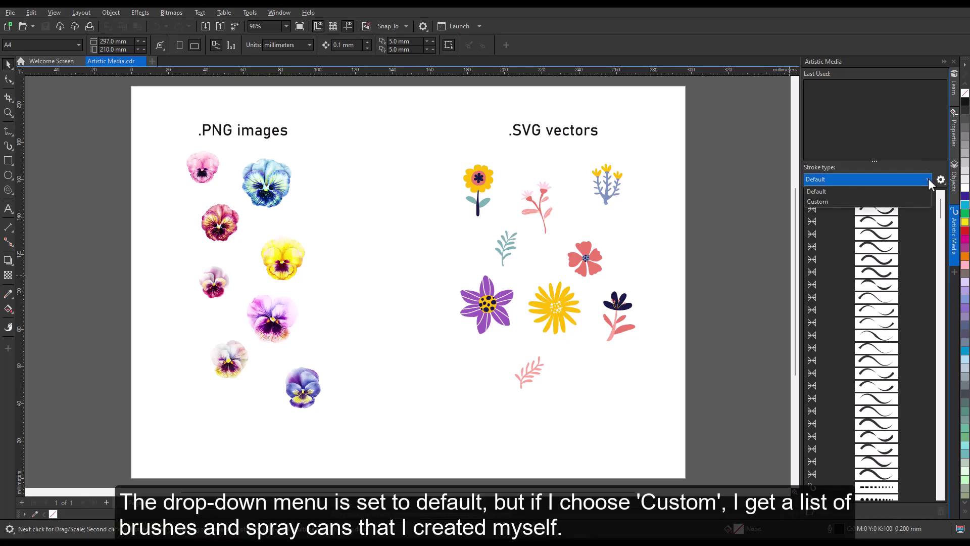
pyautogui.click(822, 202)
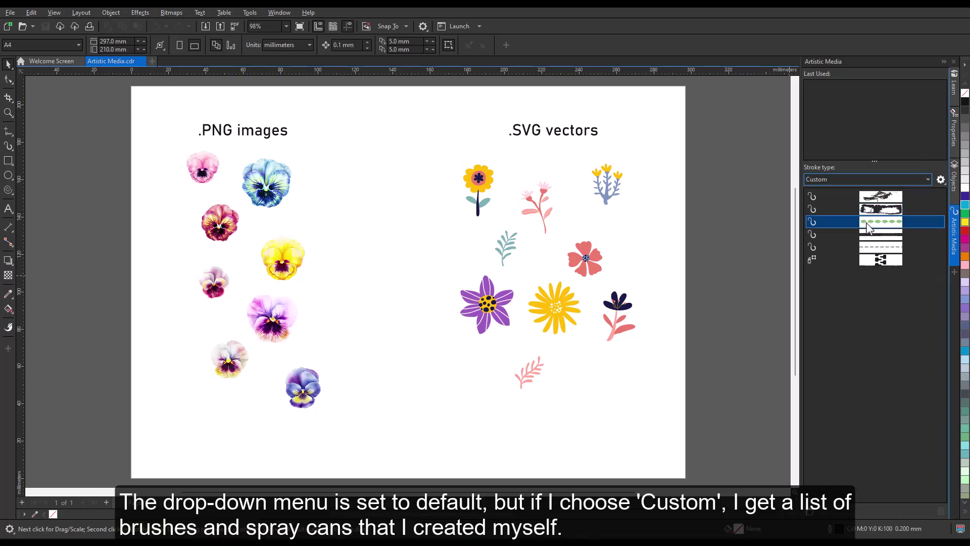
pyautogui.click(928, 180)
pyautogui.click(919, 191)
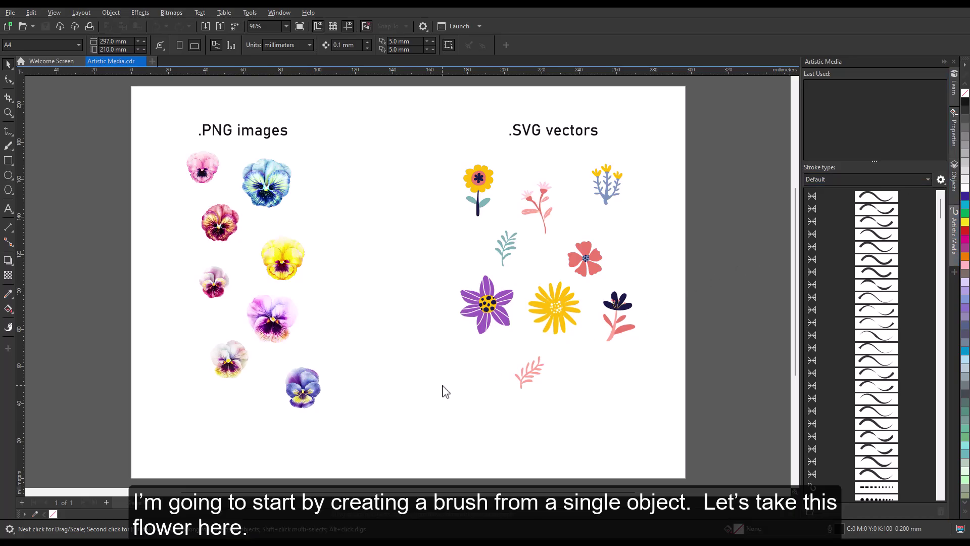
# - Save the purple vector flower as a new custom brush named 'Violet'
pyautogui.click(502, 316)
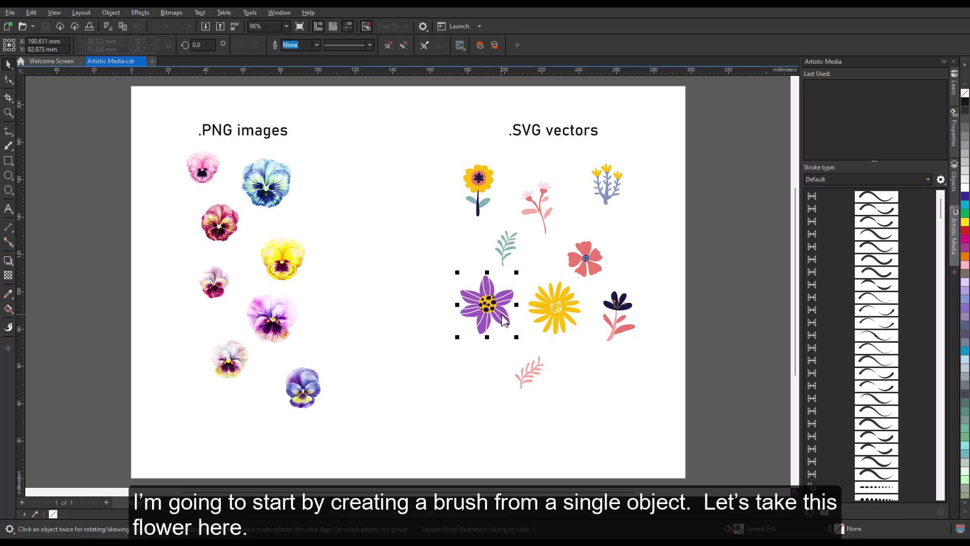
pyautogui.click(825, 511)
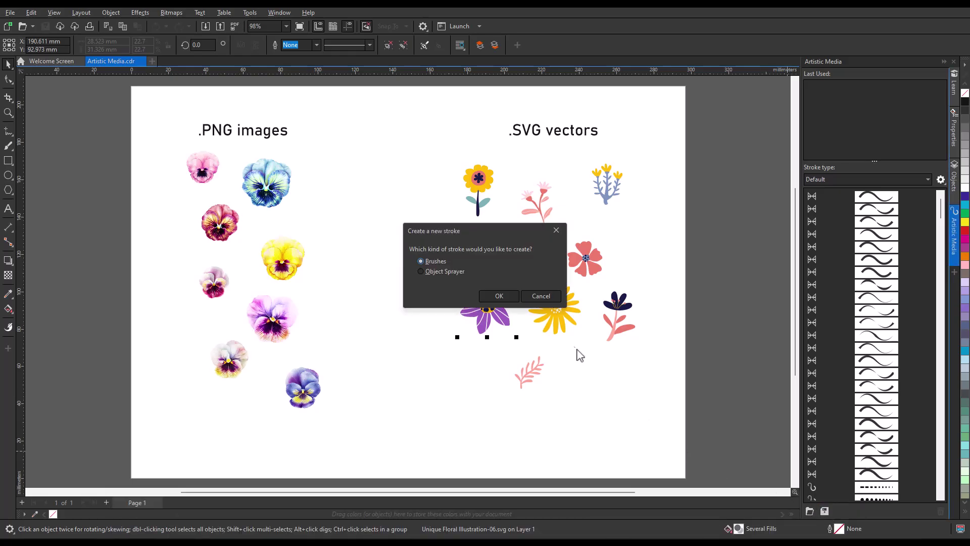
pyautogui.click(512, 301)
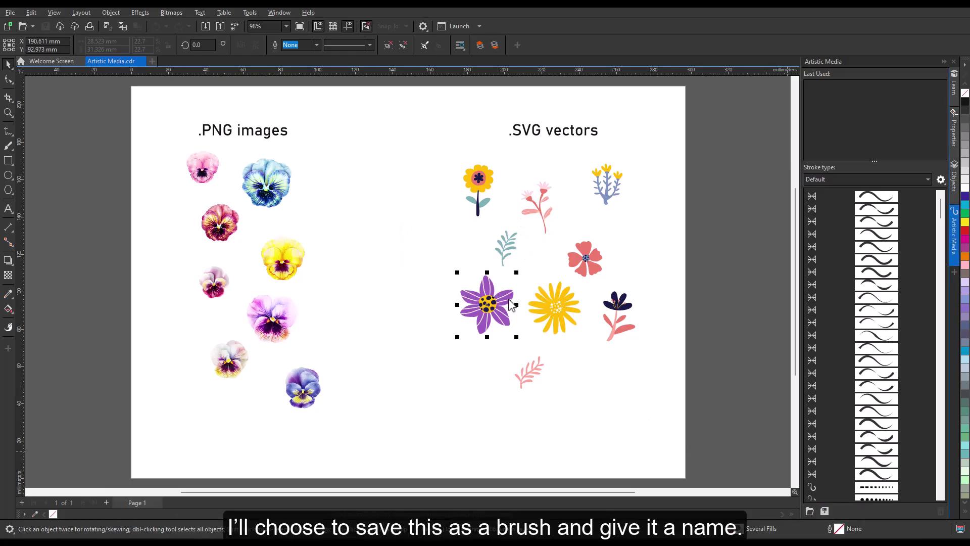
pyautogui.write('Violet')
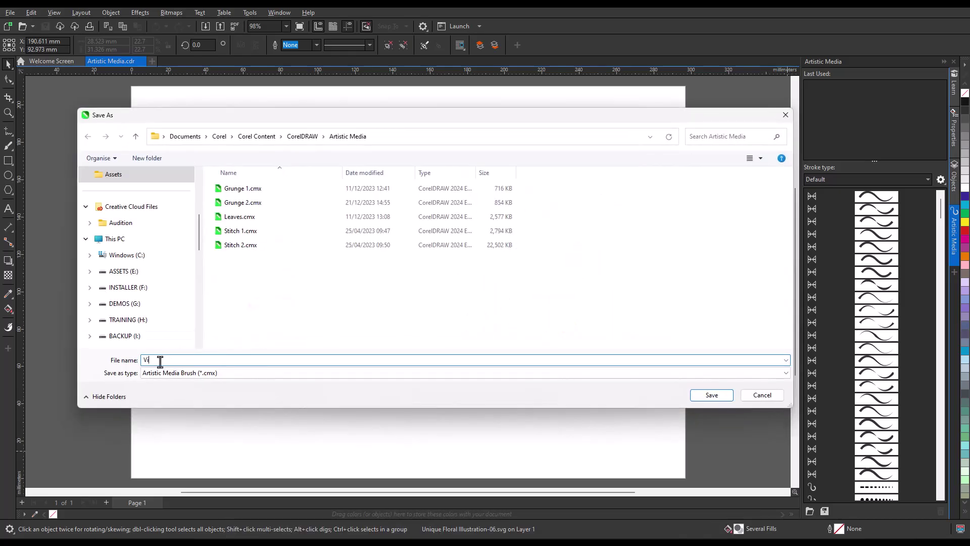
pyautogui.click(695, 394)
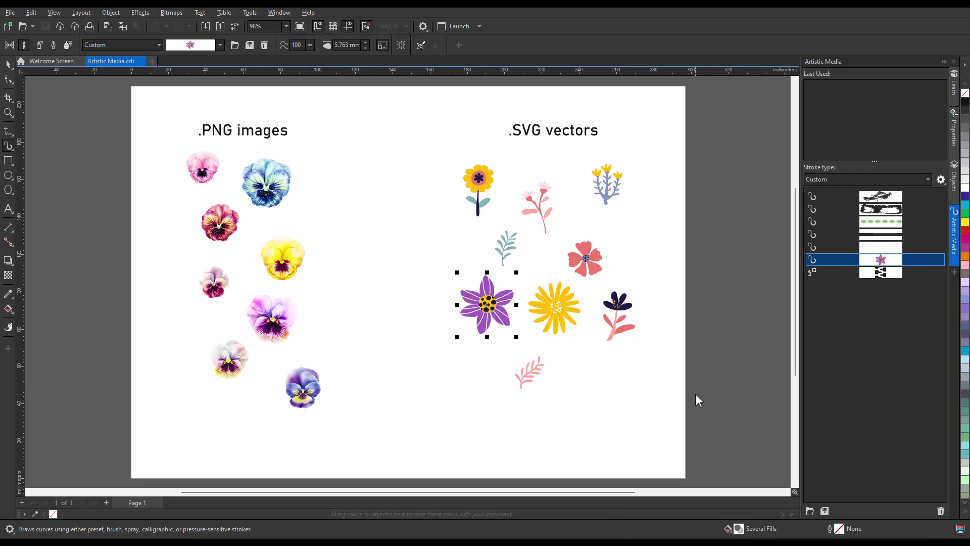
# - Paint several test strokes across the page with the new Violet flower brush
pyautogui.moveTo(621, 426)
pyautogui.mouseDown()
pyautogui.moveTo(532, 426)
pyautogui.moveTo(466, 419)
pyautogui.mouseUp()
pyautogui.moveTo(392, 374); pyautogui.dragTo(419, 338)
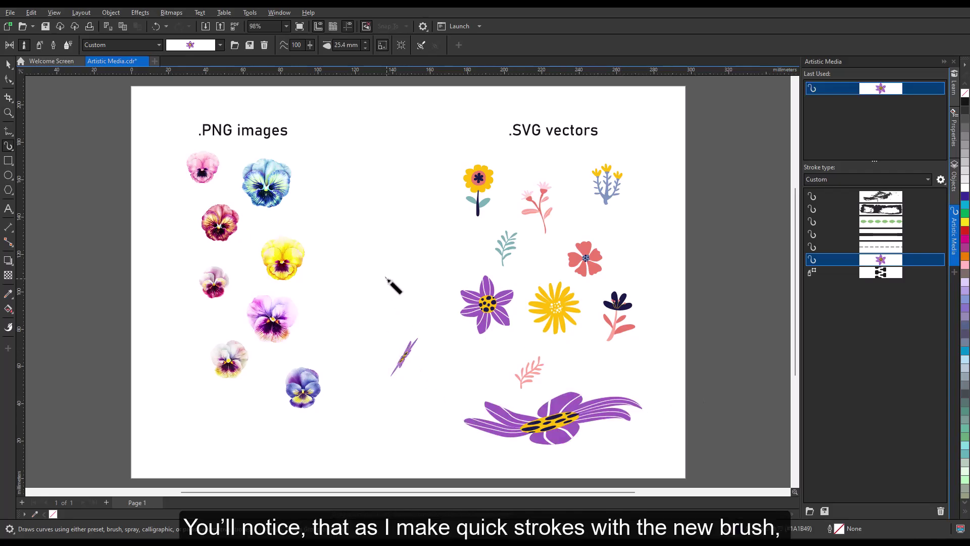
pyautogui.moveTo(371, 290); pyautogui.dragTo(404, 264)
pyautogui.moveTo(340, 323)
pyautogui.mouseDown()
pyautogui.moveTo(382, 305)
pyautogui.moveTo(437, 305)
pyautogui.mouseUp()
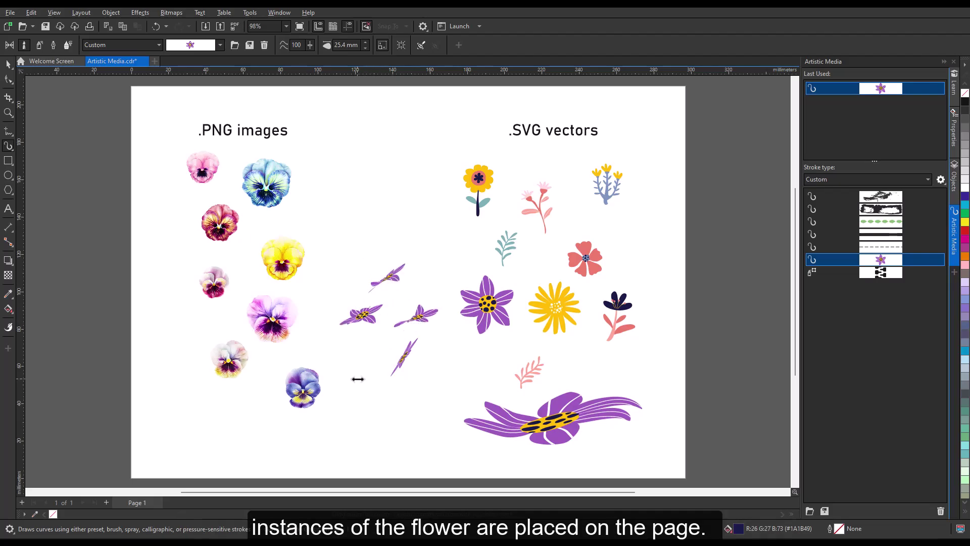
pyautogui.moveTo(357, 378); pyautogui.dragTo(371, 396)
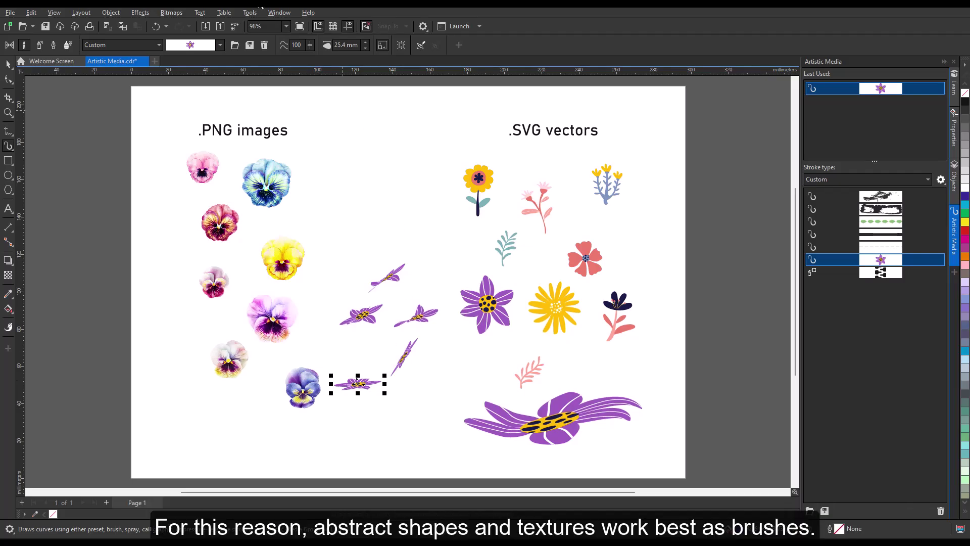
# - Undo all five flower brush test strokes
pyautogui.click(157, 26)
pyautogui.click(157, 27)
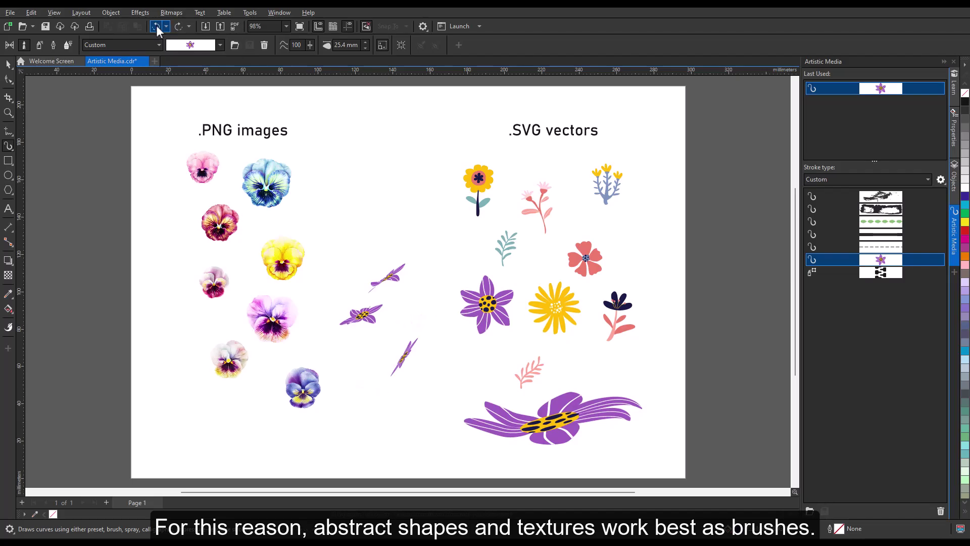
pyautogui.click(156, 26)
pyautogui.click(157, 26)
pyautogui.click(156, 26)
pyautogui.click(157, 26)
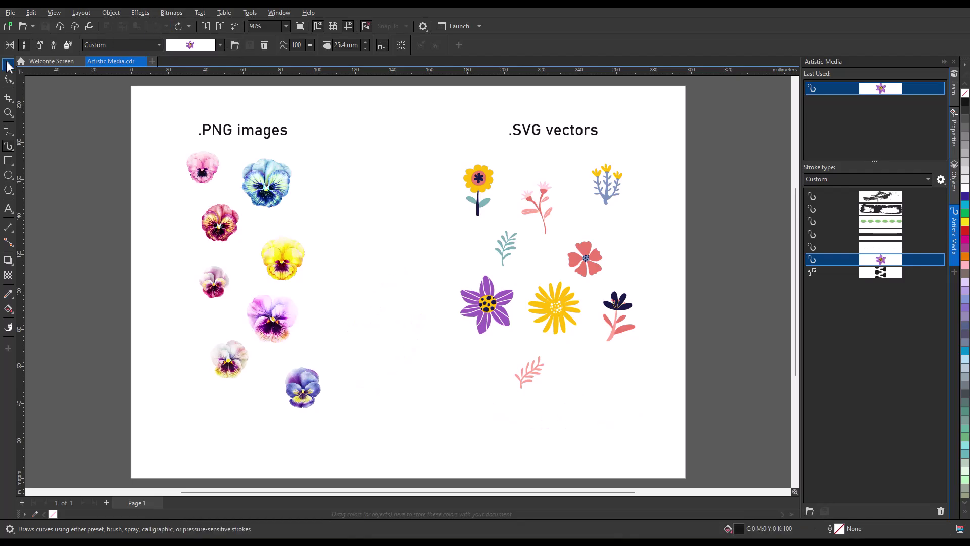
# - Draw a test circle between the headings and move it toward the page centre
pyautogui.click(8, 175)
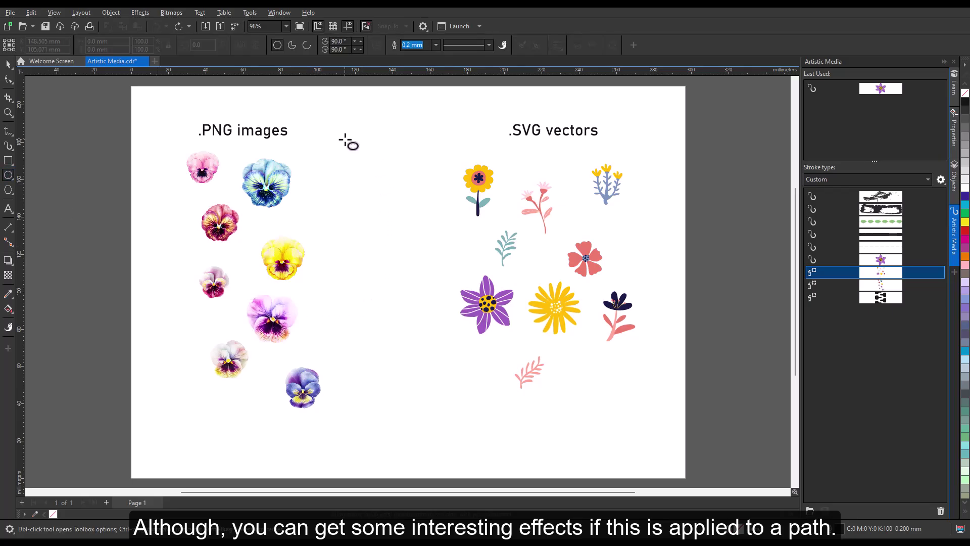
pyautogui.moveTo(345, 141); pyautogui.dragTo(406, 199)
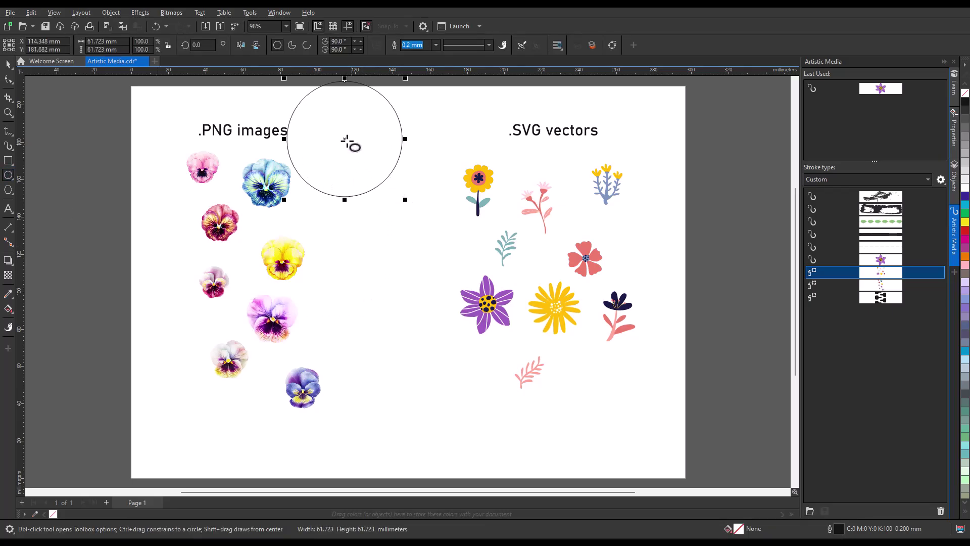
pyautogui.press('space')
pyautogui.moveTo(349, 154); pyautogui.dragTo(392, 222)
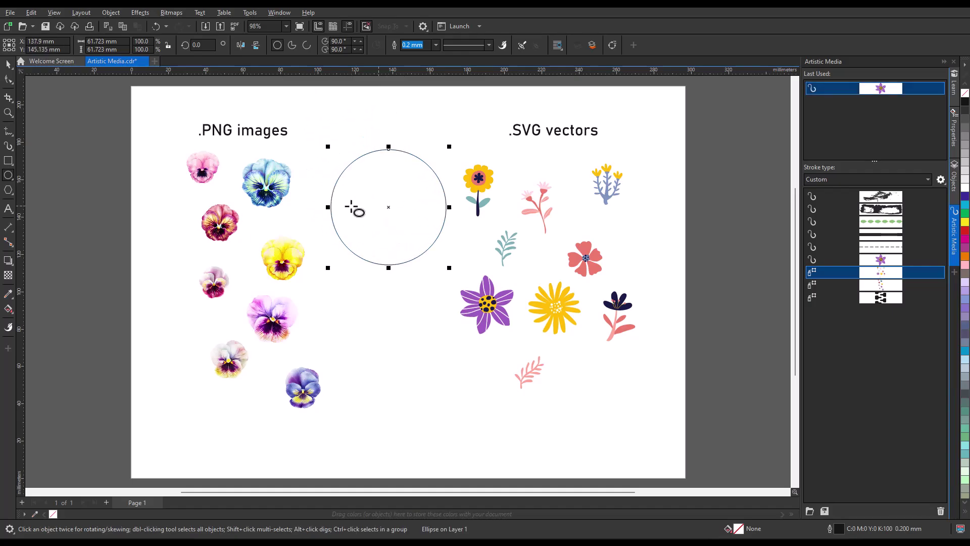
# - Apply the Violet flower brush to the circle, then marquee-select all the PNG pansy images
pyautogui.click(8, 146)
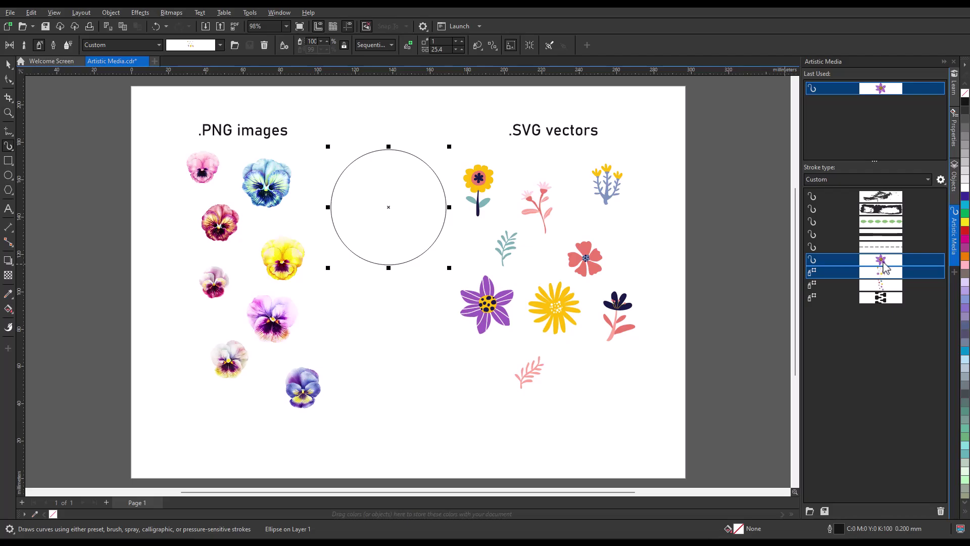
pyautogui.click(882, 262)
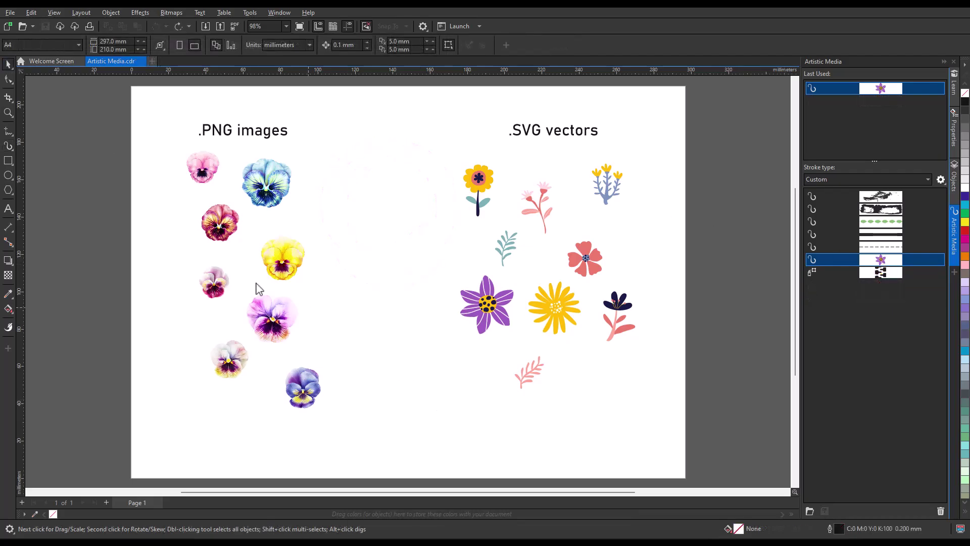
pyautogui.moveTo(154, 145); pyautogui.dragTo(380, 454)
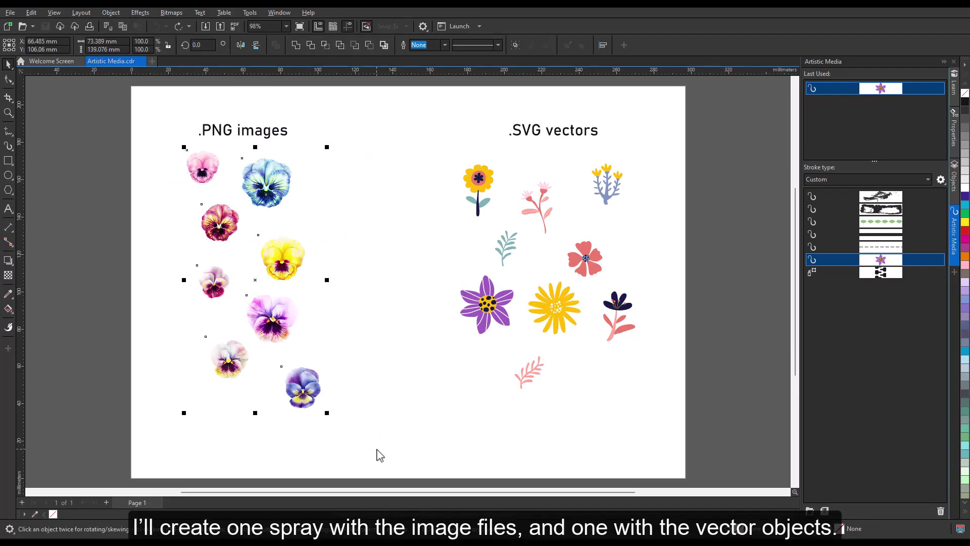
# - Save the selected pansy images as a new object sprayer named 'Pansies'
pyautogui.click(825, 511)
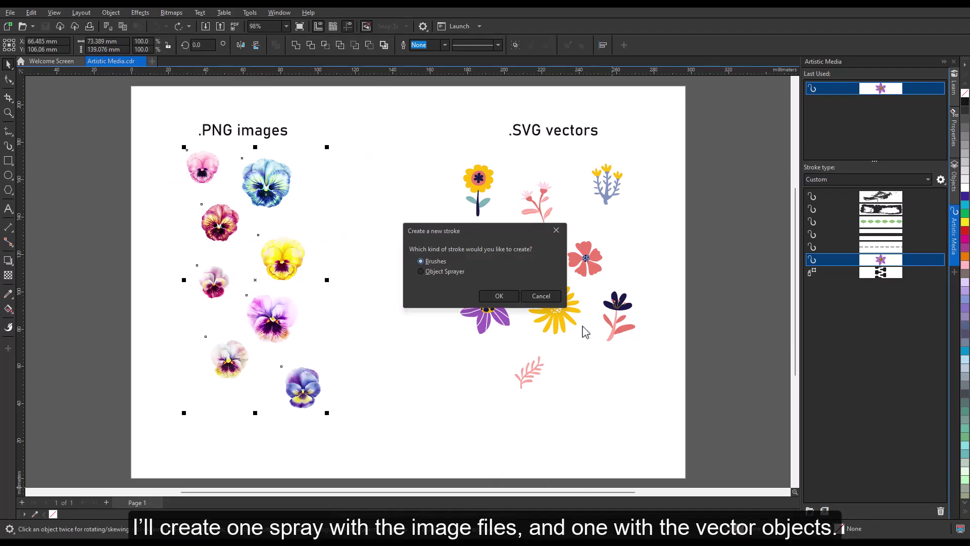
pyautogui.click(495, 295)
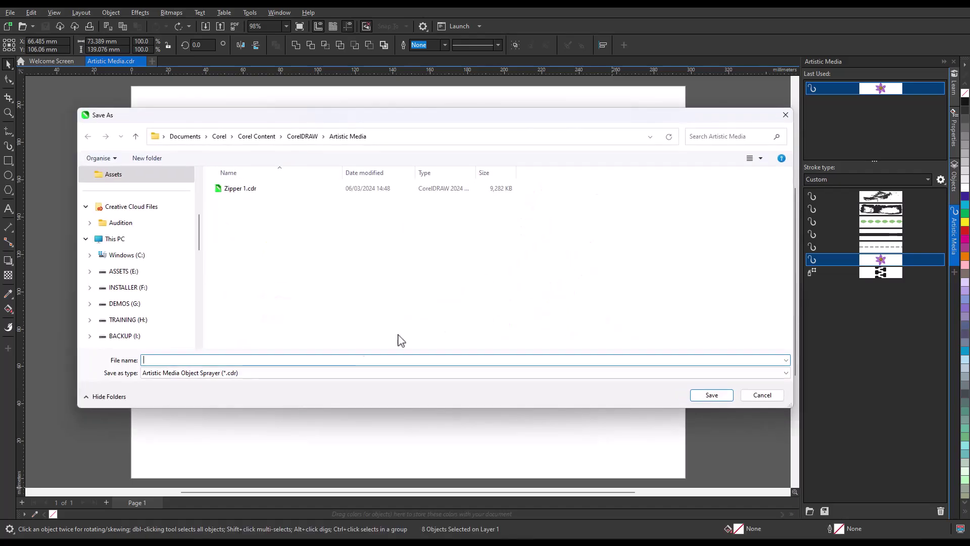
pyautogui.write('Pansies')
pyautogui.click(707, 395)
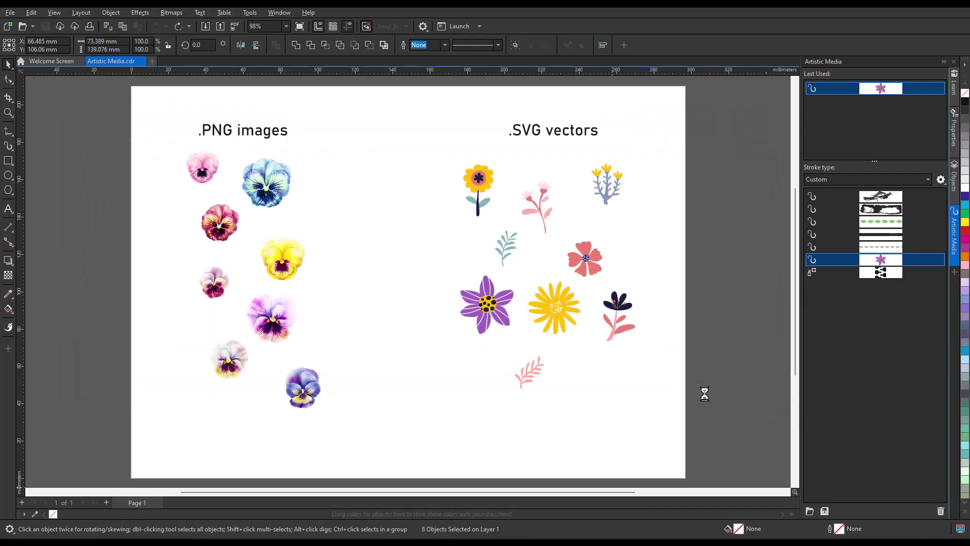
# - Select the SVG vector flowers and save them as an object sprayer named 'Bouquet'
pyautogui.press('space')
pyautogui.moveTo(387, 145)
pyautogui.mouseDown()
pyautogui.moveTo(626, 189)
pyautogui.moveTo(673, 414)
pyautogui.mouseUp()
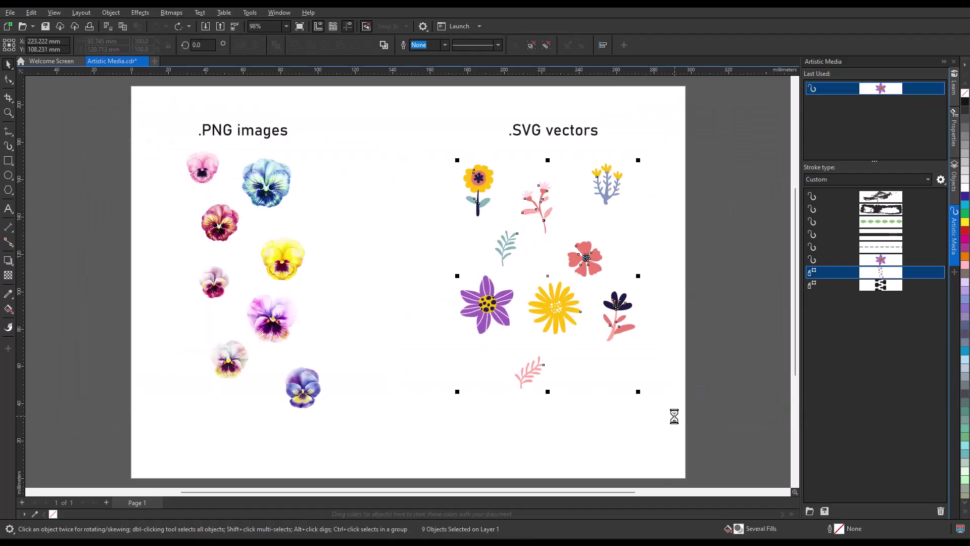
pyautogui.click(824, 510)
pyautogui.click(421, 271)
pyautogui.click(499, 296)
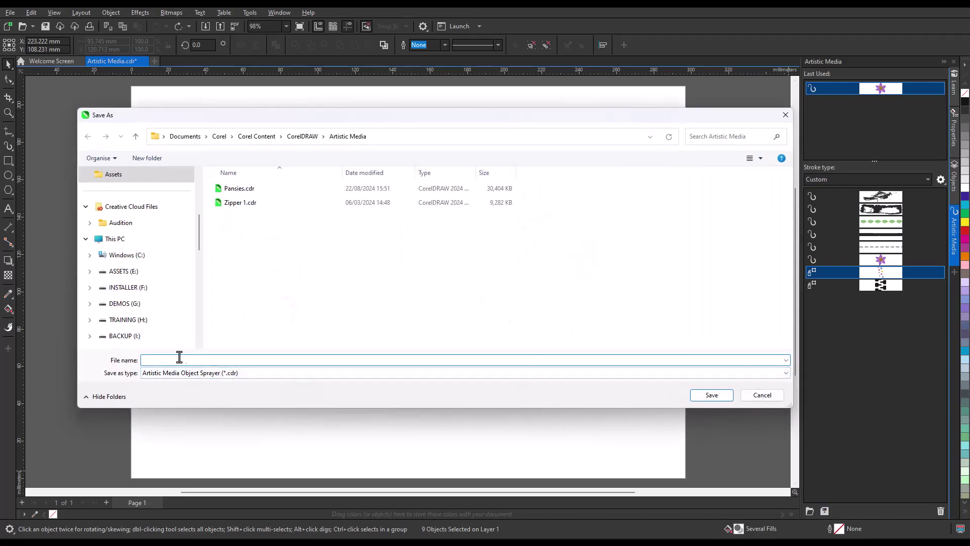
pyautogui.write('Bouquet')
pyautogui.click(726, 395)
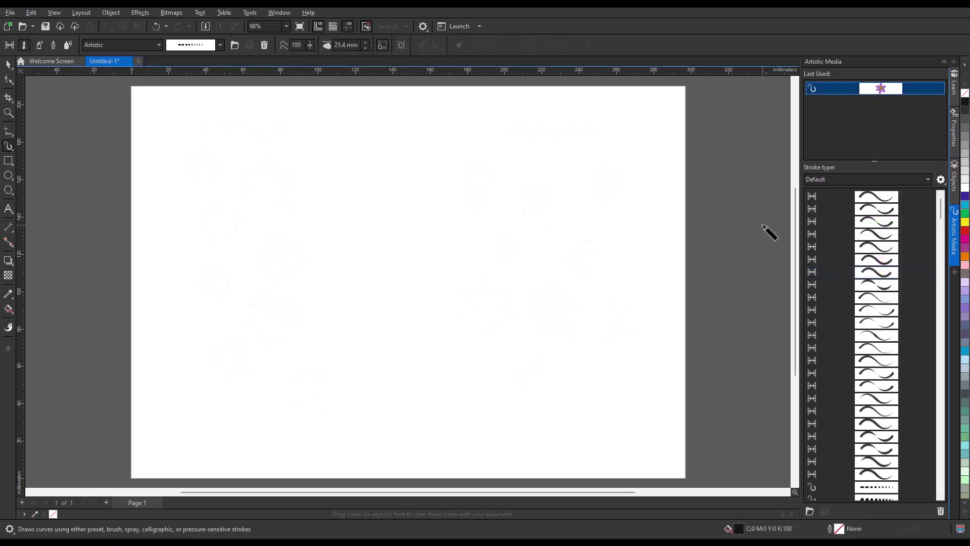
# - Choose the vector flowers sprayer from Custom strokes, spray a vertical test line, and delete it
pyautogui.click(927, 179)
pyautogui.click(895, 201)
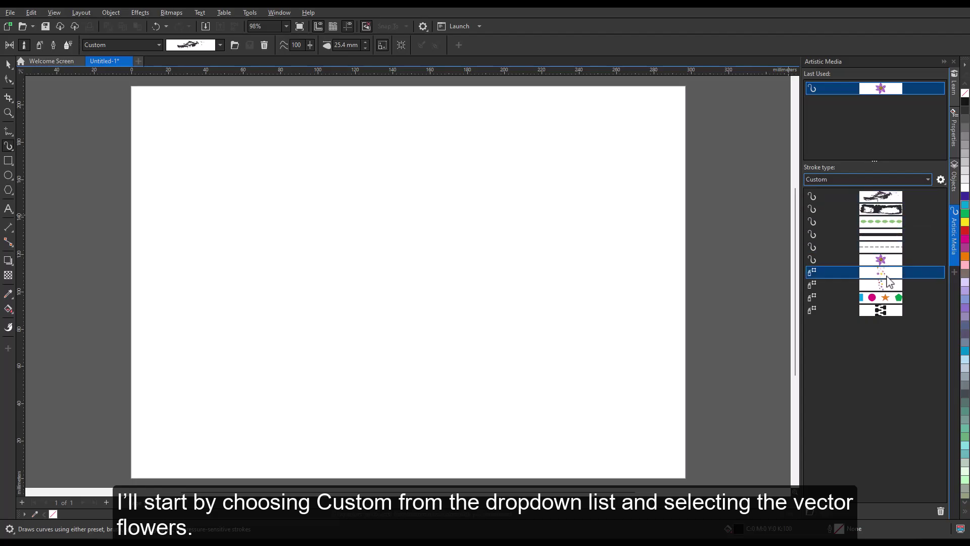
pyautogui.click(887, 275)
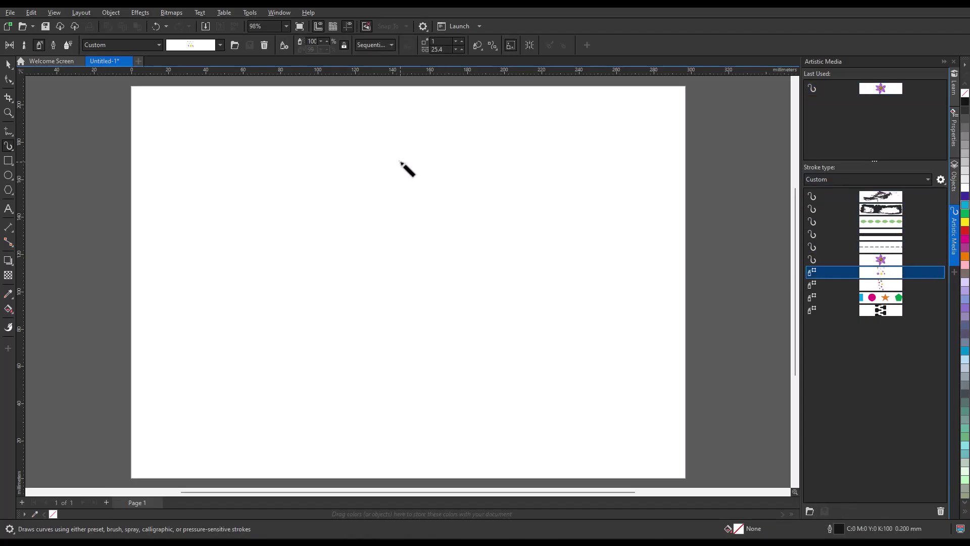
pyautogui.moveTo(400, 162); pyautogui.dragTo(402, 304)
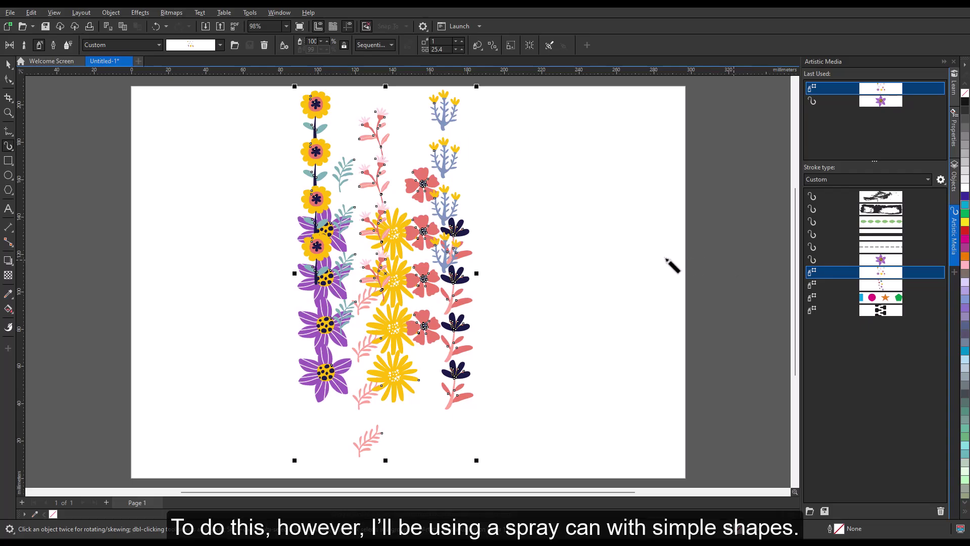
pyautogui.press('Delete')
# - Spray a diagonal line with the multicolour shapes sprayer, then cancel deleting that sprayer
pyautogui.click(873, 298)
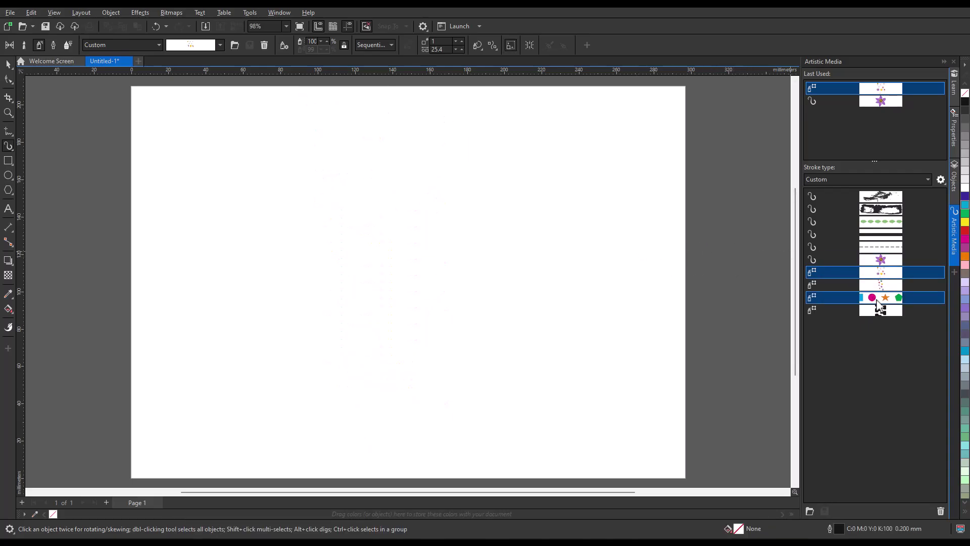
pyautogui.moveTo(533, 144); pyautogui.dragTo(305, 340)
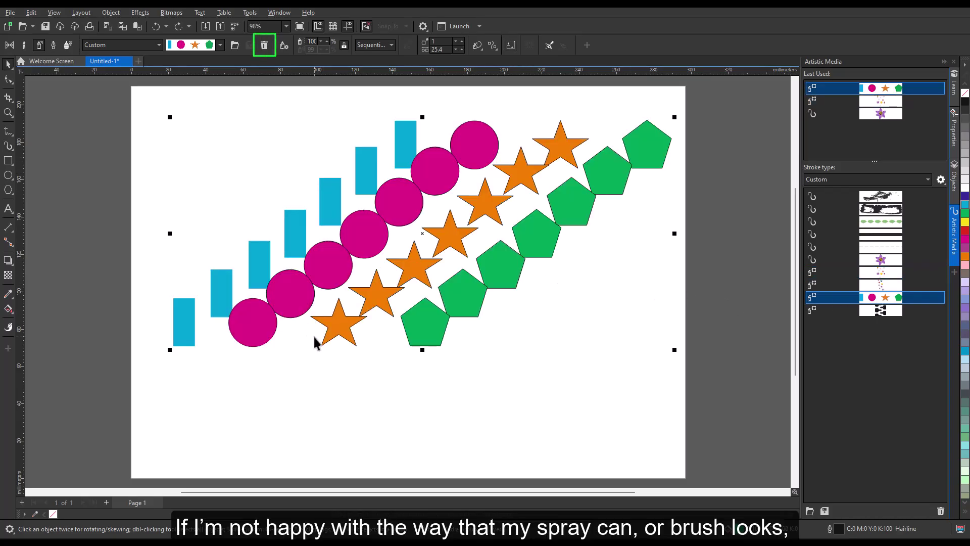
pyautogui.click(264, 45)
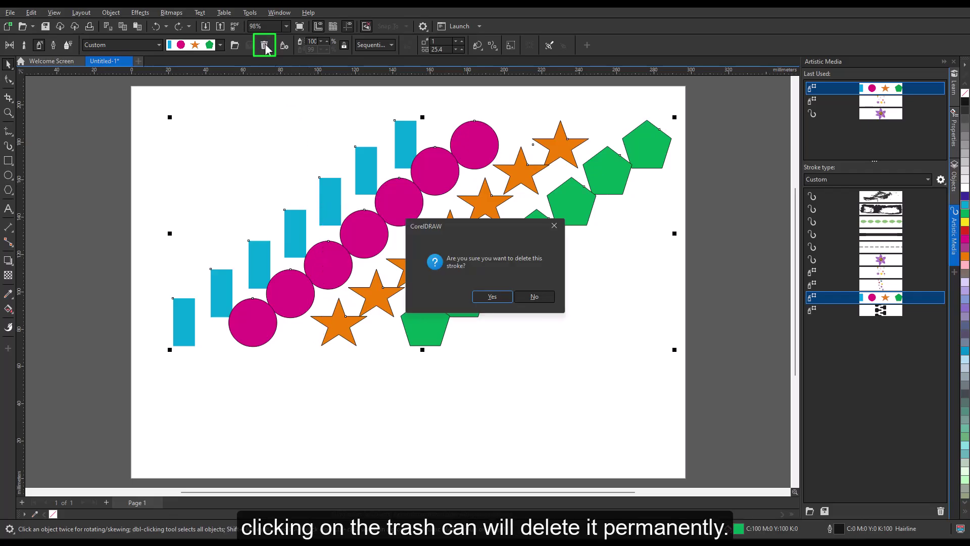
pyautogui.click(554, 226)
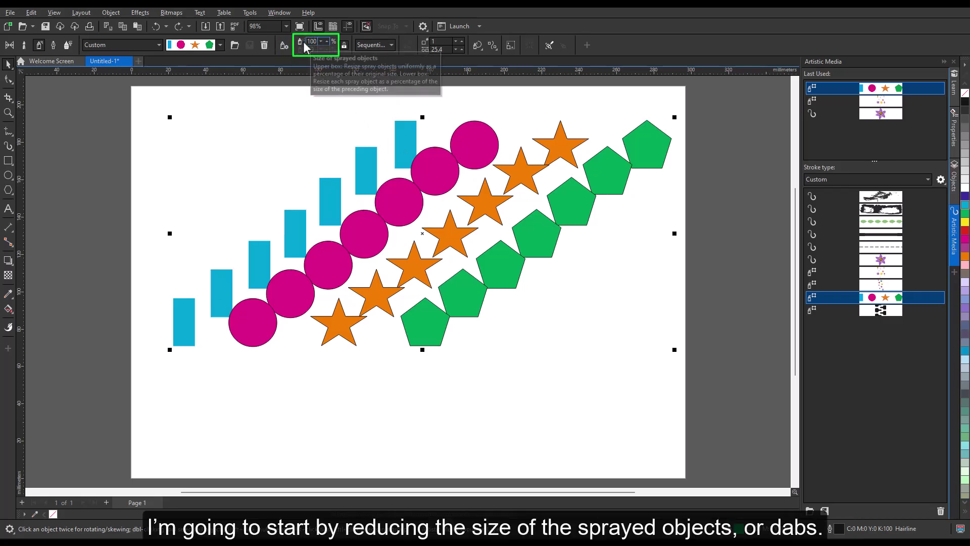
# - Set the spray size to 60% and images per dab to 4, then select the spacing value
pyautogui.doubleClick(314, 42)
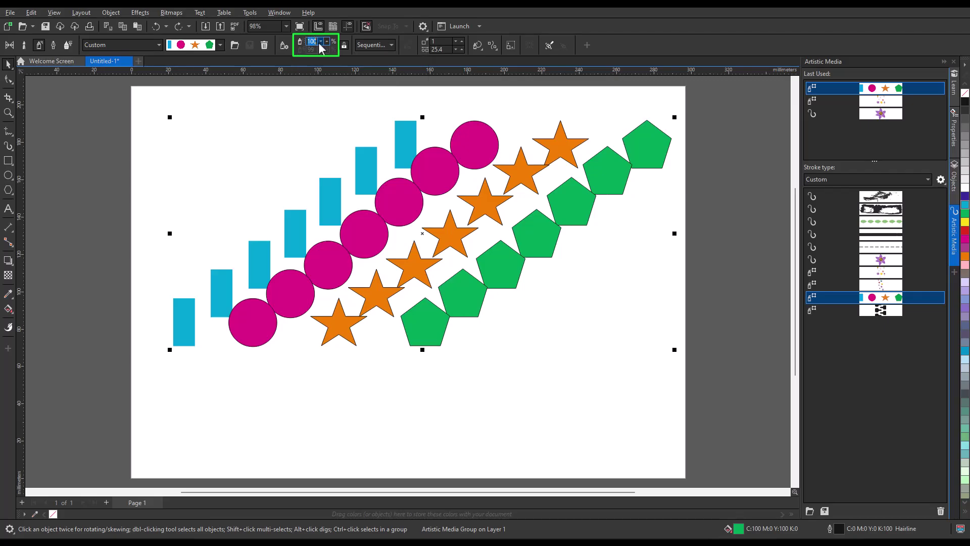
pyautogui.write('60')
pyautogui.press('Return')
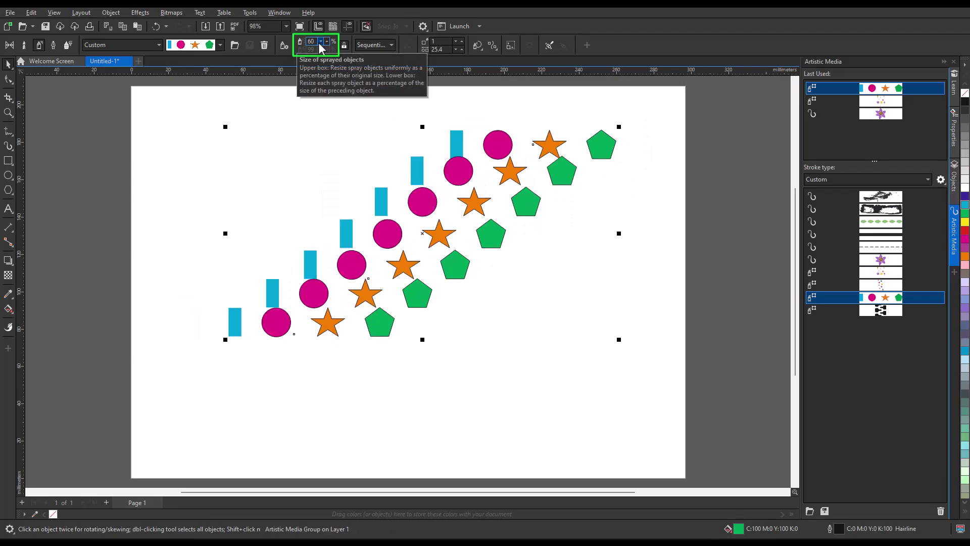
pyautogui.doubleClick(440, 42)
pyautogui.write('4')
pyautogui.doubleClick(430, 49)
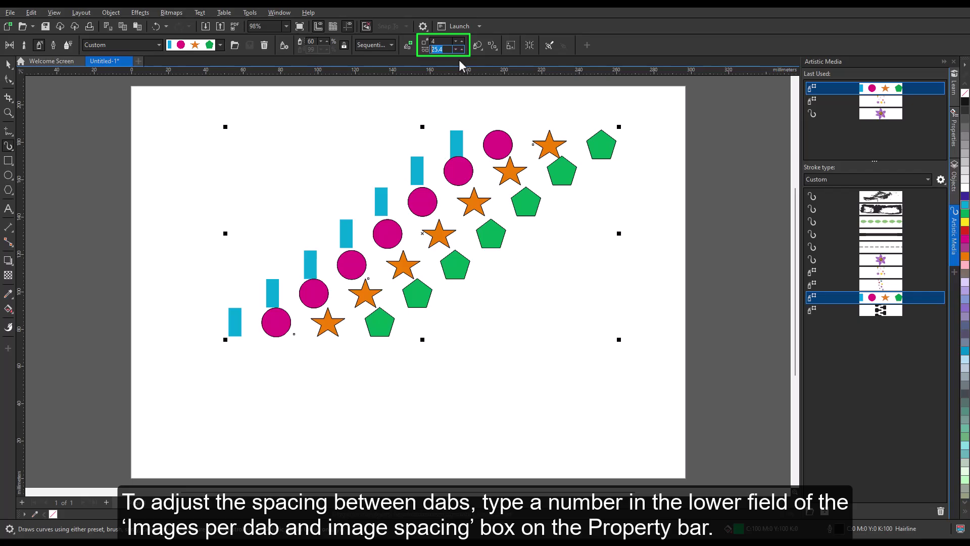
# - Apply dab spacing 12, set spray order to Randomly, spray a test line, and undo it
pyautogui.write('2')
pyautogui.press('Return')
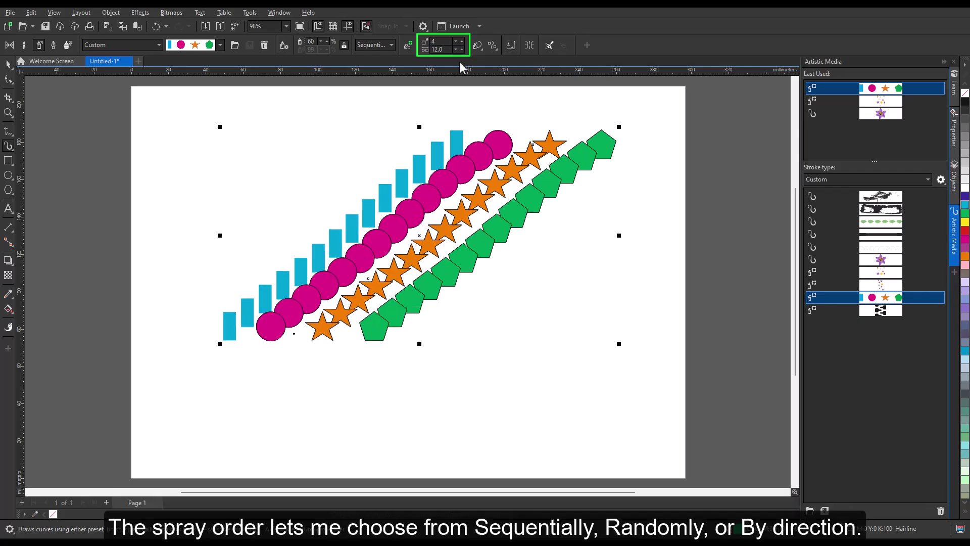
pyautogui.click(391, 45)
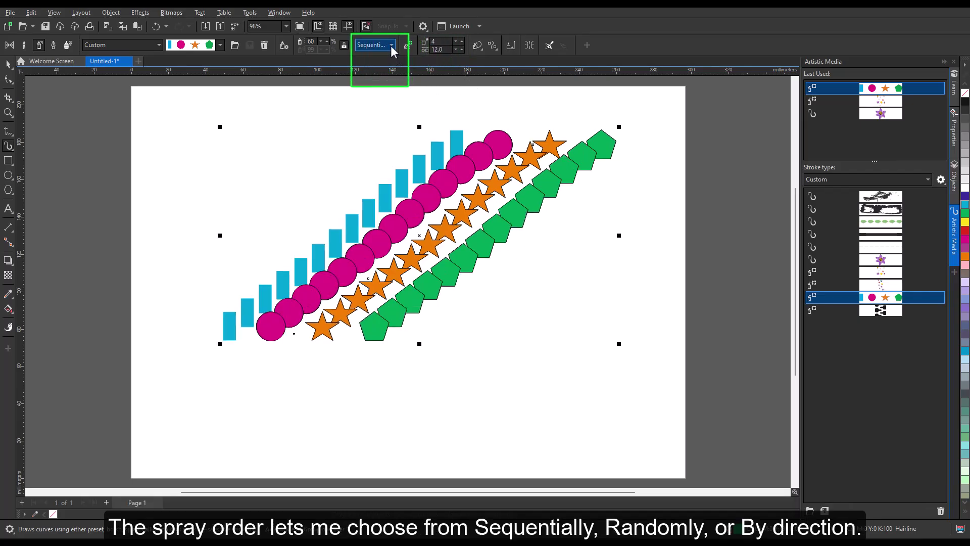
pyautogui.click(386, 59)
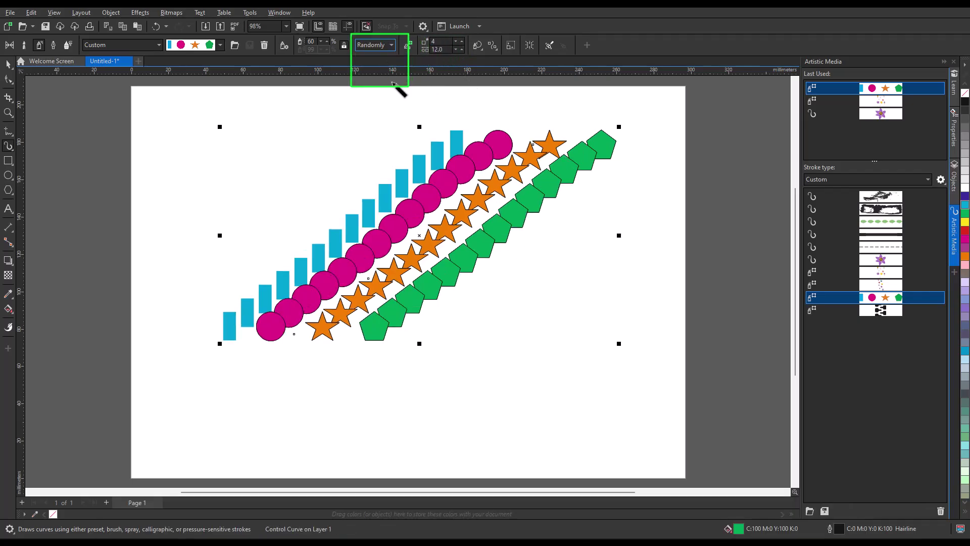
pyautogui.moveTo(614, 367); pyautogui.dragTo(392, 411)
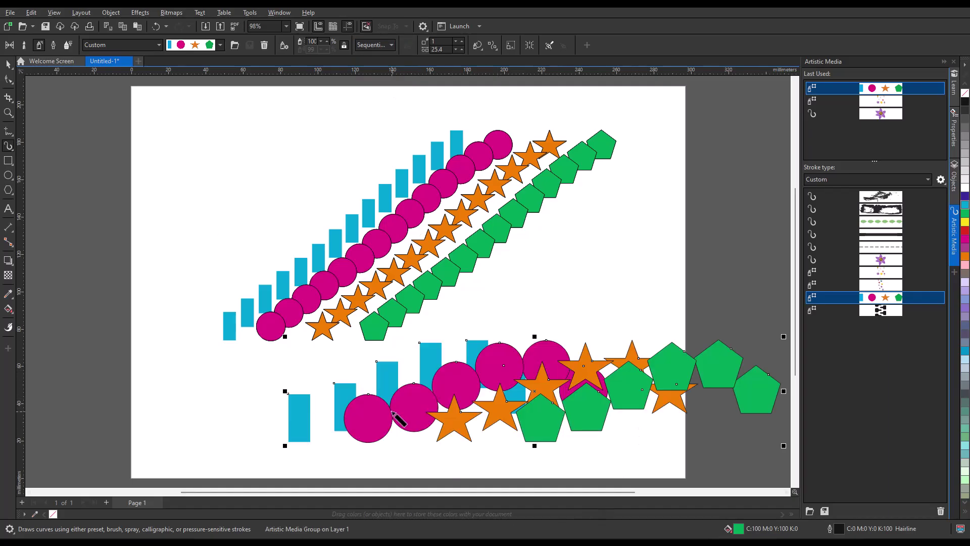
pyautogui.click(156, 26)
# - Switch spray order to By Direction and spray a top row and a left column
pyautogui.click(392, 45)
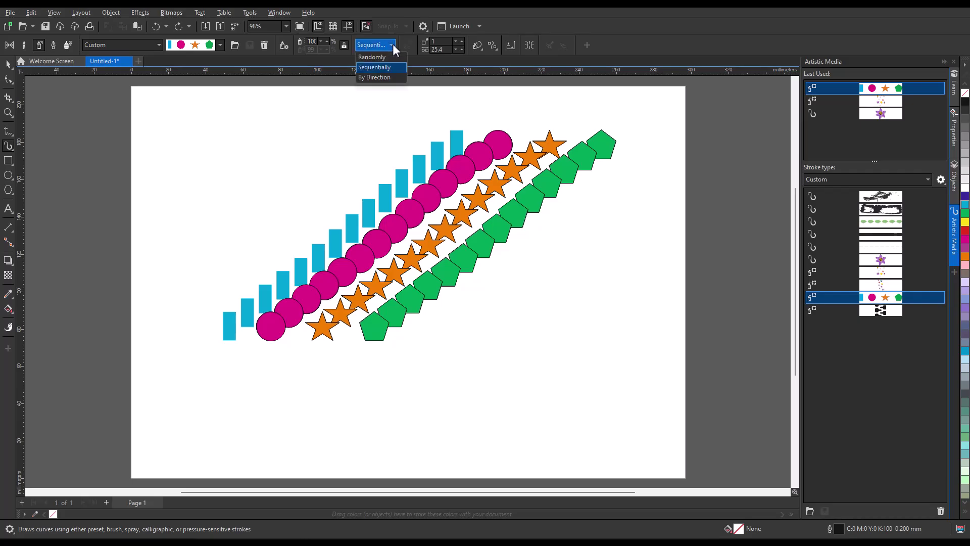
pyautogui.click(386, 78)
pyautogui.moveTo(222, 130); pyautogui.dragTo(331, 135)
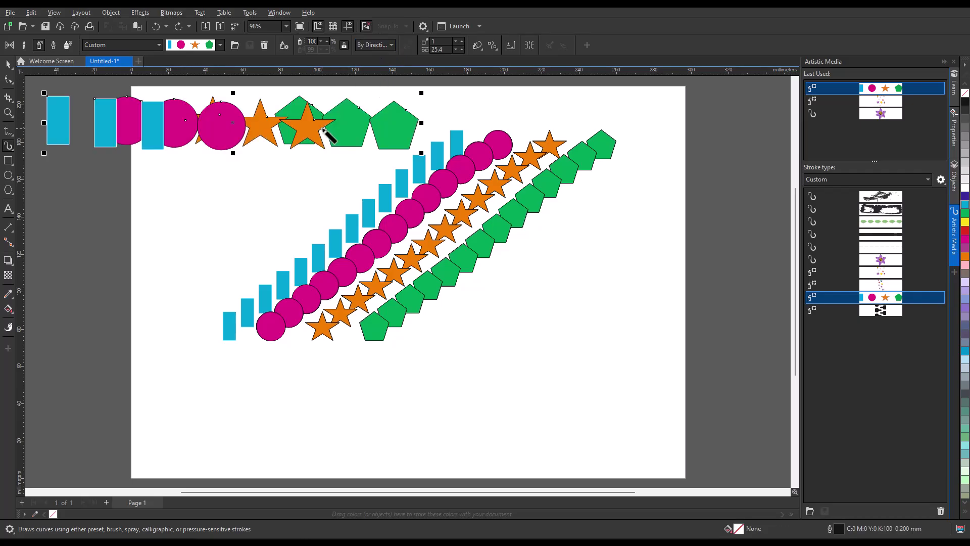
pyautogui.moveTo(183, 217); pyautogui.dragTo(178, 424)
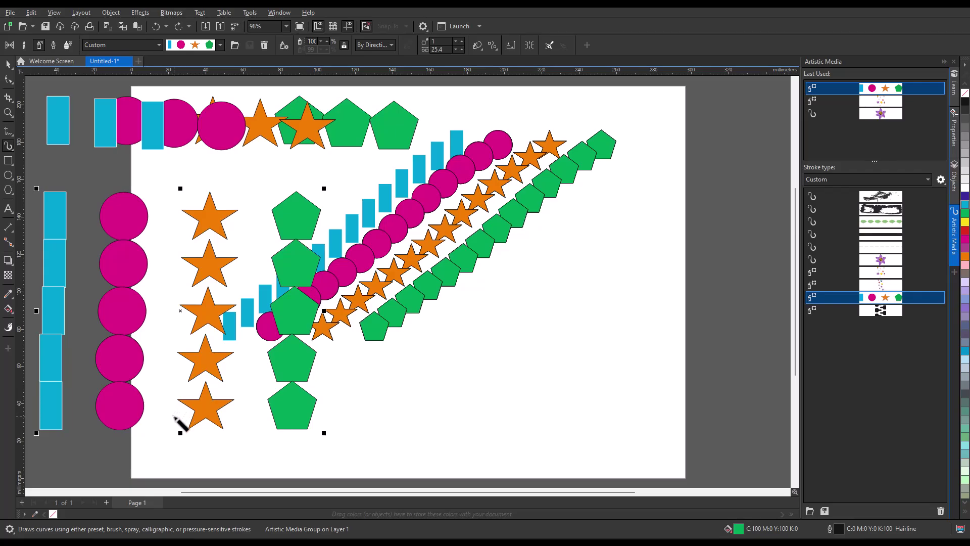
# - Delete the By Direction test sprays and select the diagonal spray group
pyautogui.click(8, 64)
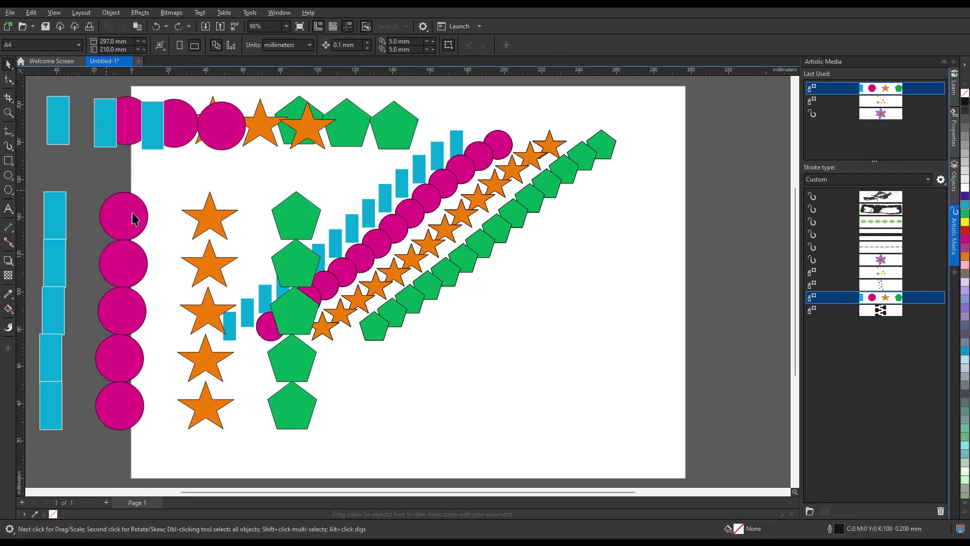
pyautogui.click(217, 222)
pyautogui.press('Delete')
pyautogui.click(228, 129)
pyautogui.press('Delete')
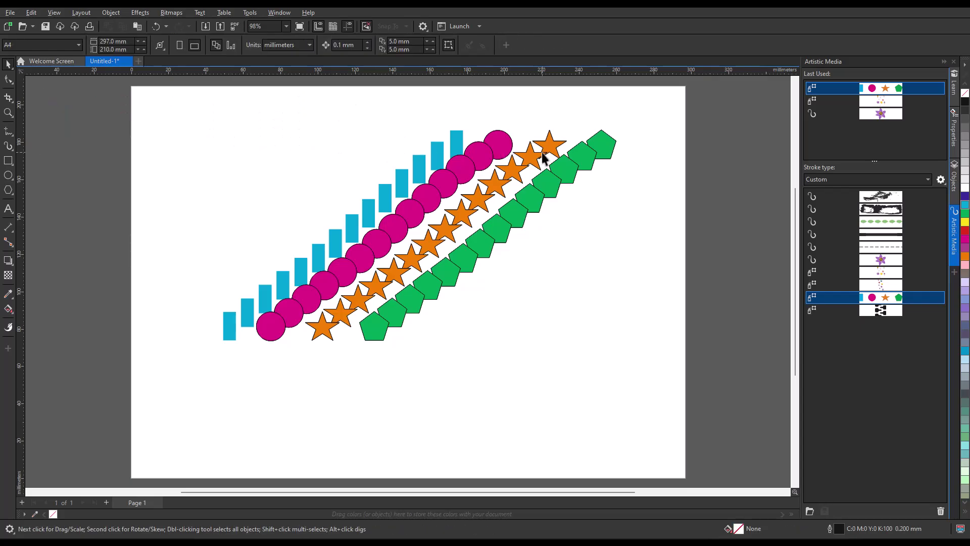
pyautogui.click(574, 158)
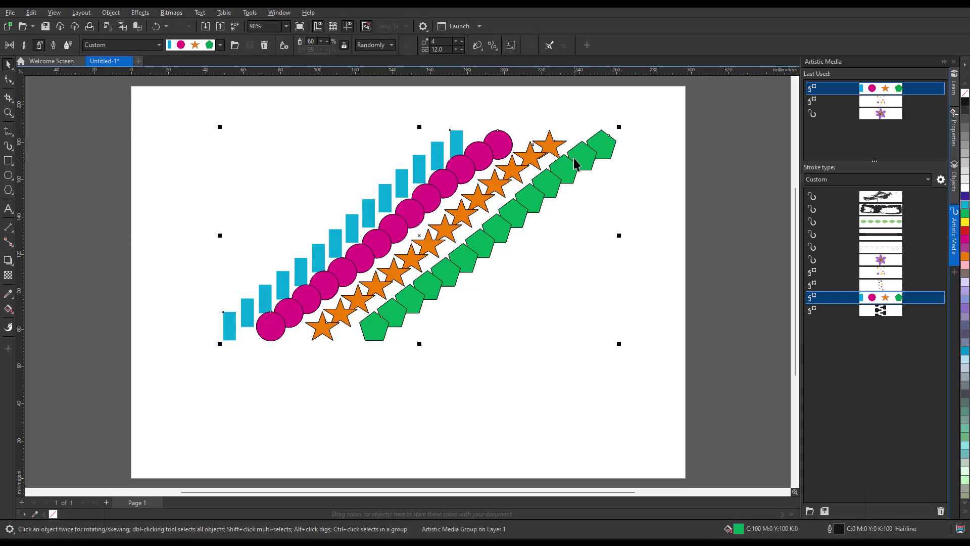
# - Turn on Scale stroke with object, resize the spray group, and try a 45° rotation, then undo
pyautogui.click(511, 46)
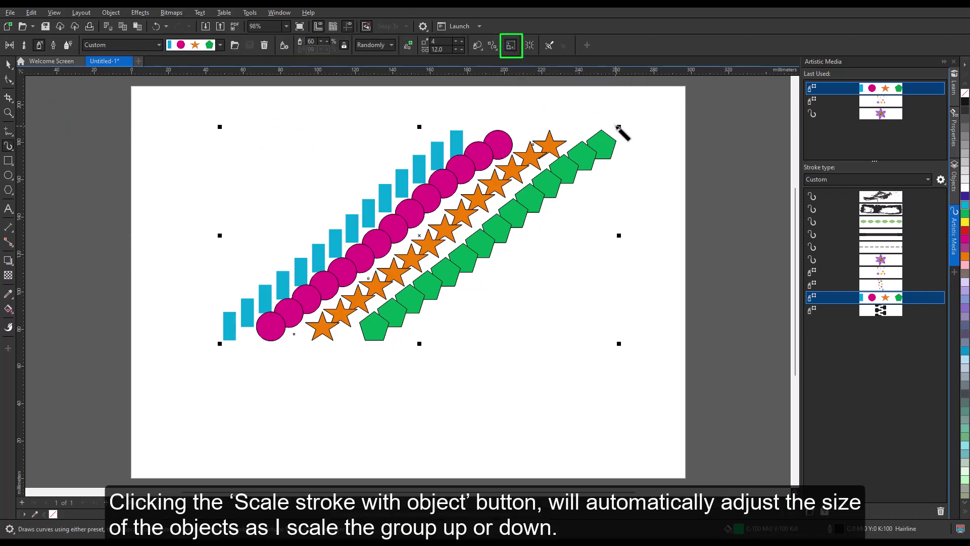
pyautogui.moveTo(618, 126)
pyautogui.mouseDown()
pyautogui.moveTo(395, 231)
pyautogui.moveTo(606, 135)
pyautogui.moveTo(593, 103)
pyautogui.mouseUp()
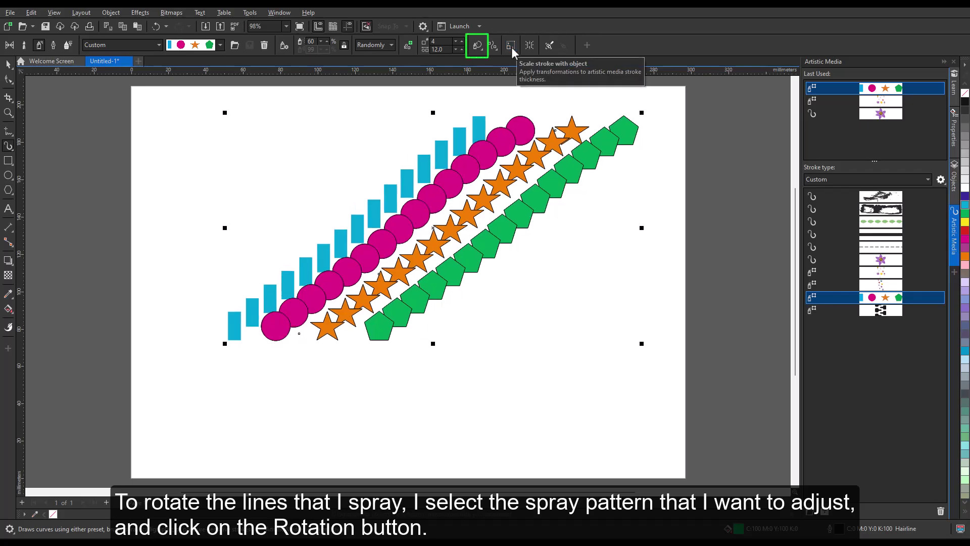
pyautogui.click(483, 53)
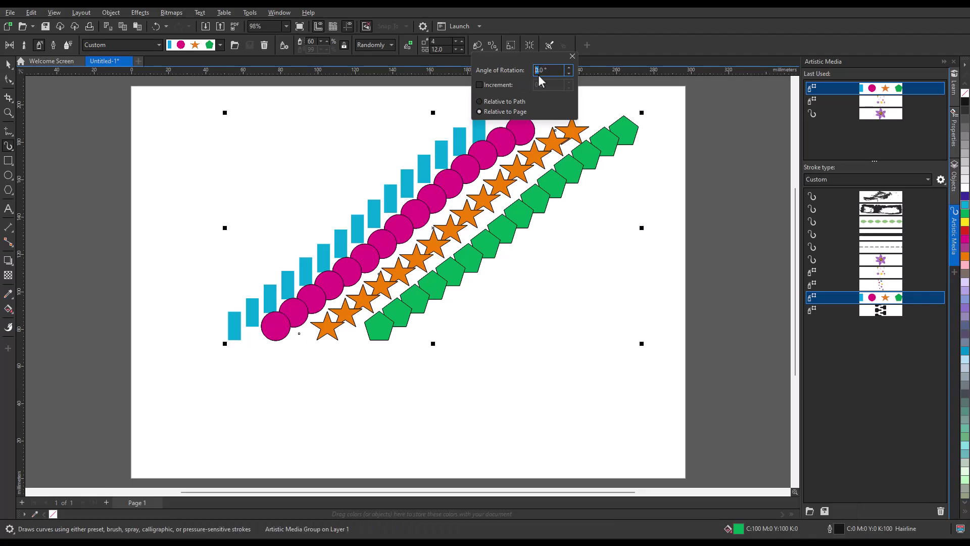
pyautogui.write('45')
pyautogui.press('Return')
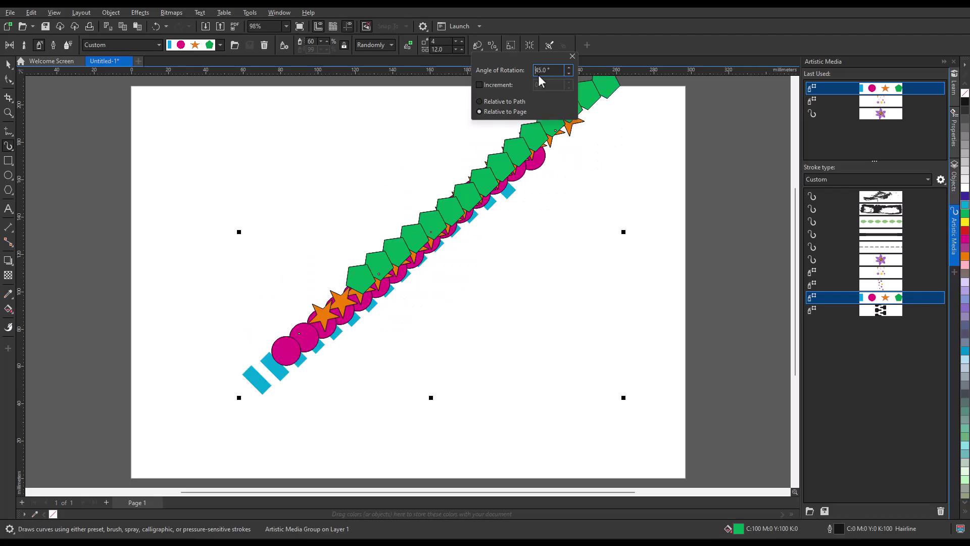
pyautogui.click(157, 26)
# - Try a 10° incremental rotation, undo it, and close the Rotation settings
pyautogui.click(484, 50)
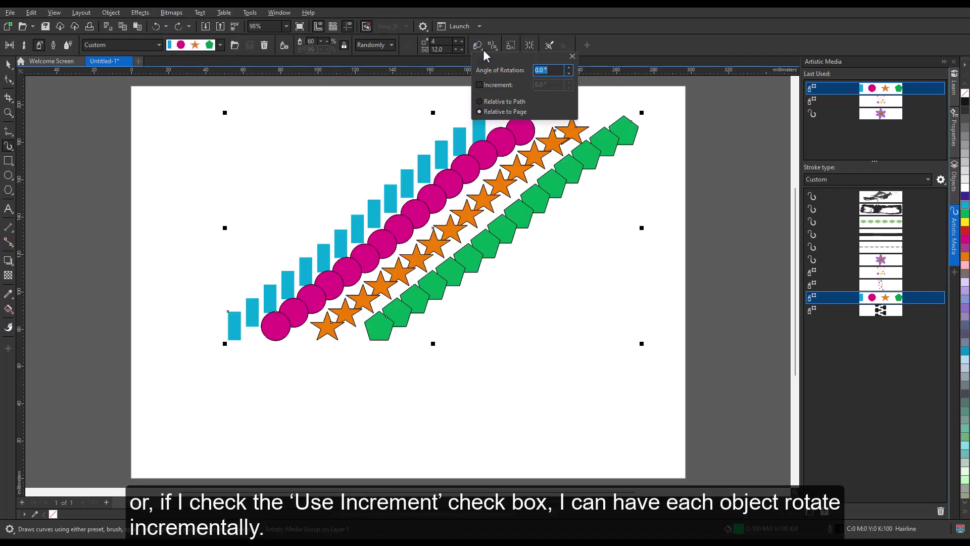
pyautogui.click(479, 85)
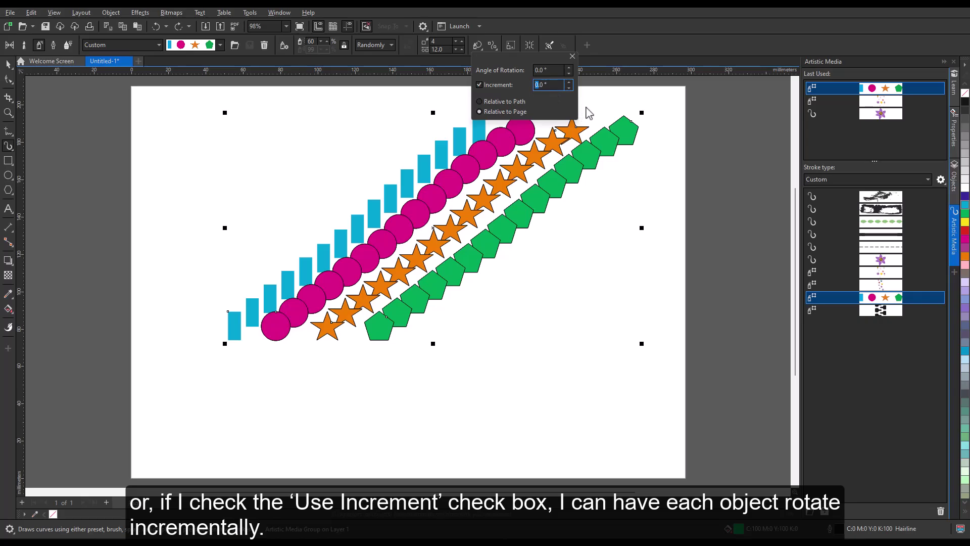
pyautogui.write('10')
pyautogui.press('Return')
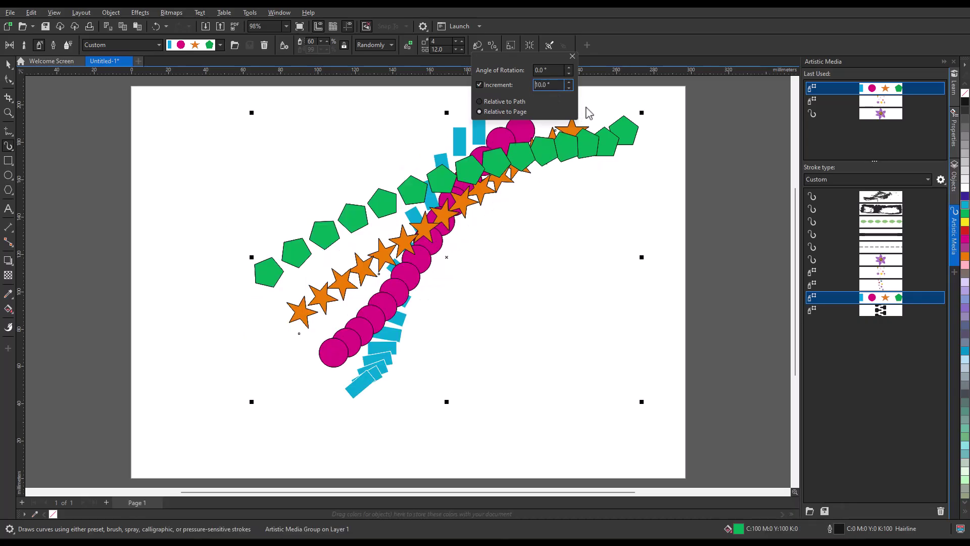
pyautogui.click(156, 28)
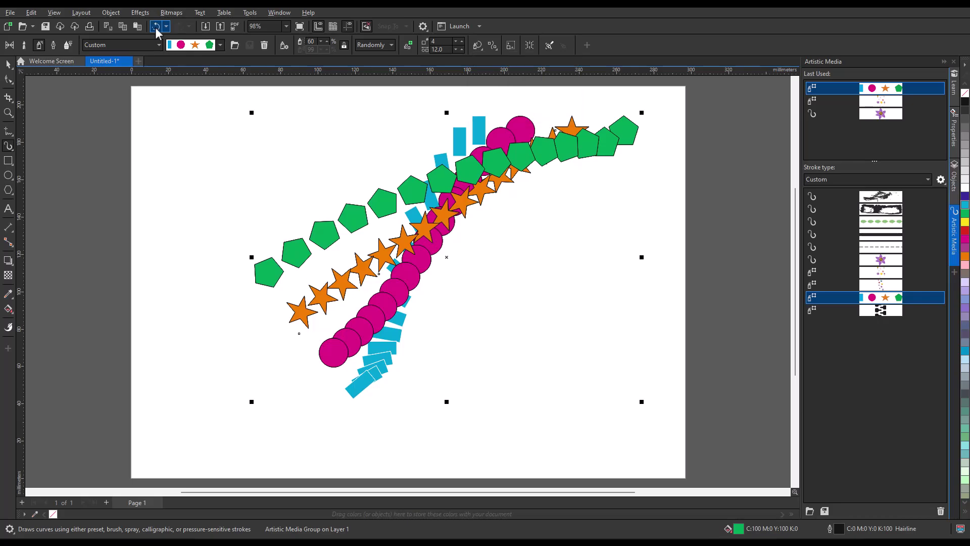
pyautogui.click(480, 46)
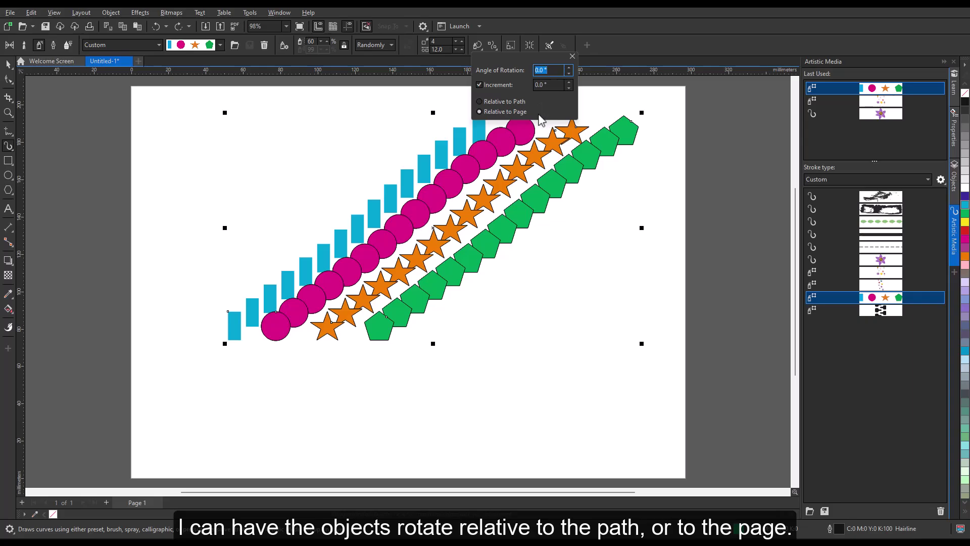
pyautogui.click(605, 50)
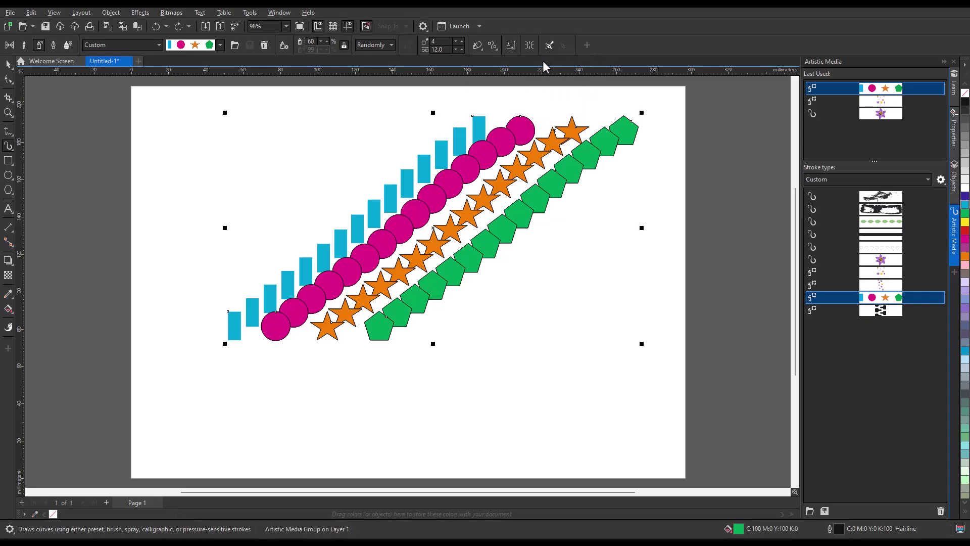
# - Turn on Use Offset for the shape spray and set the offset to 15 mm
pyautogui.click(498, 51)
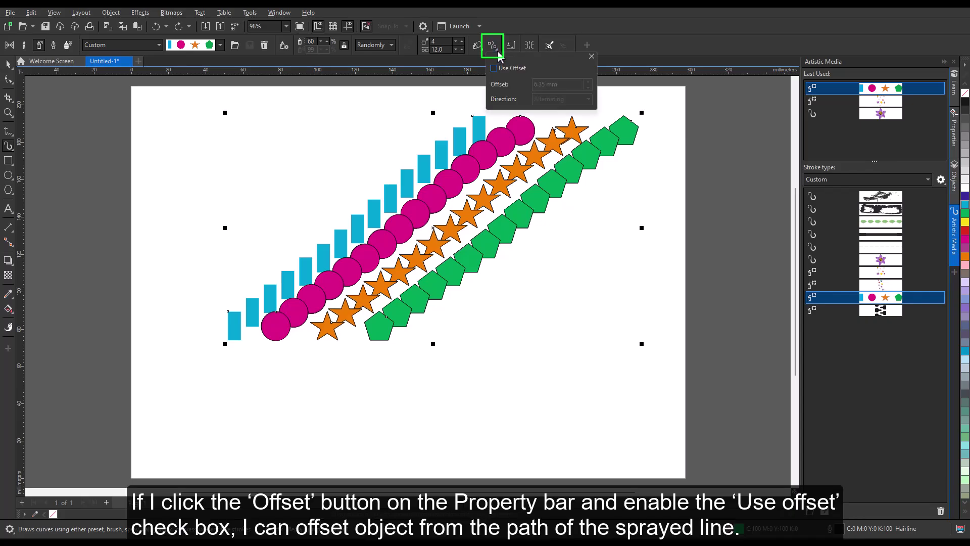
pyautogui.click(494, 68)
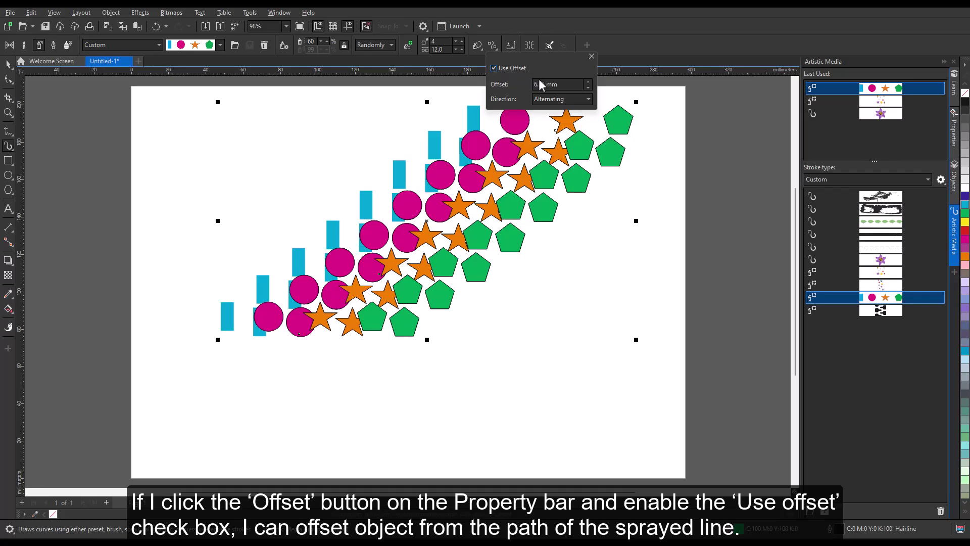
pyautogui.moveTo(546, 84); pyautogui.dragTo(524, 83)
pyautogui.write('15')
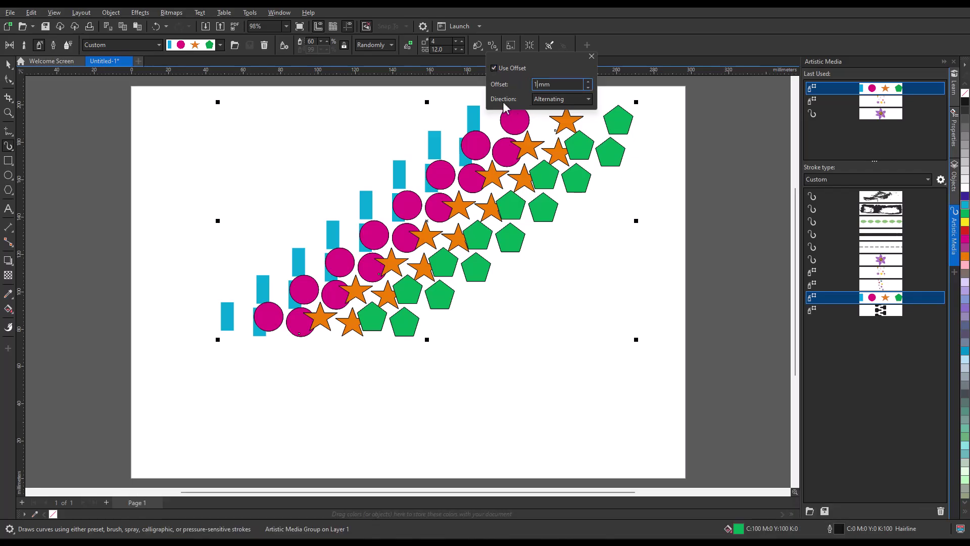
pyautogui.press('Return')
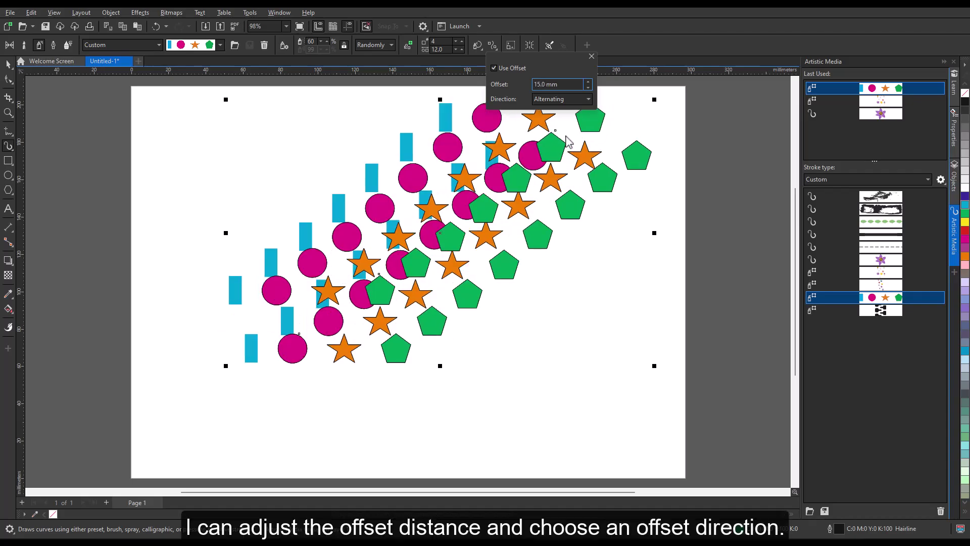
# - Try the Left and Right offset directions, then settle on Random
pyautogui.click(588, 100)
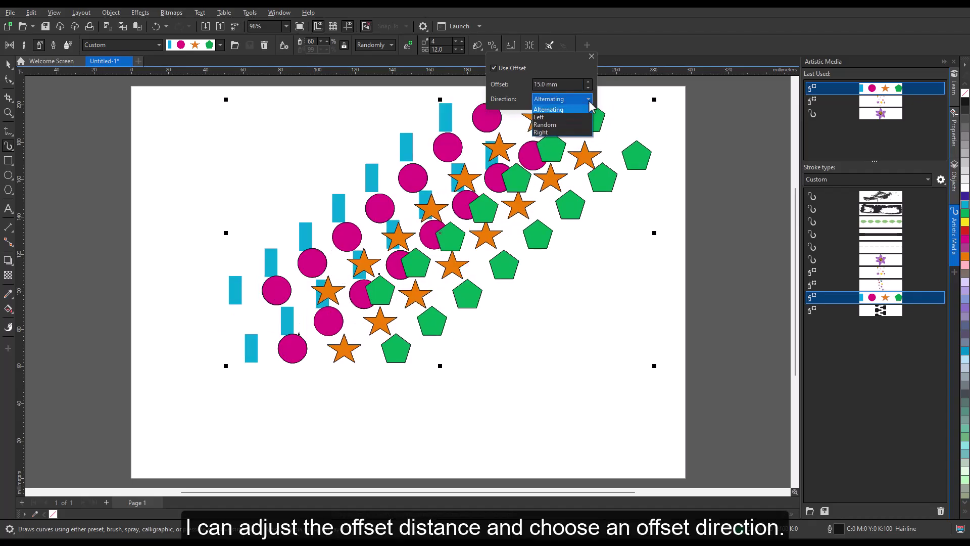
pyautogui.click(580, 117)
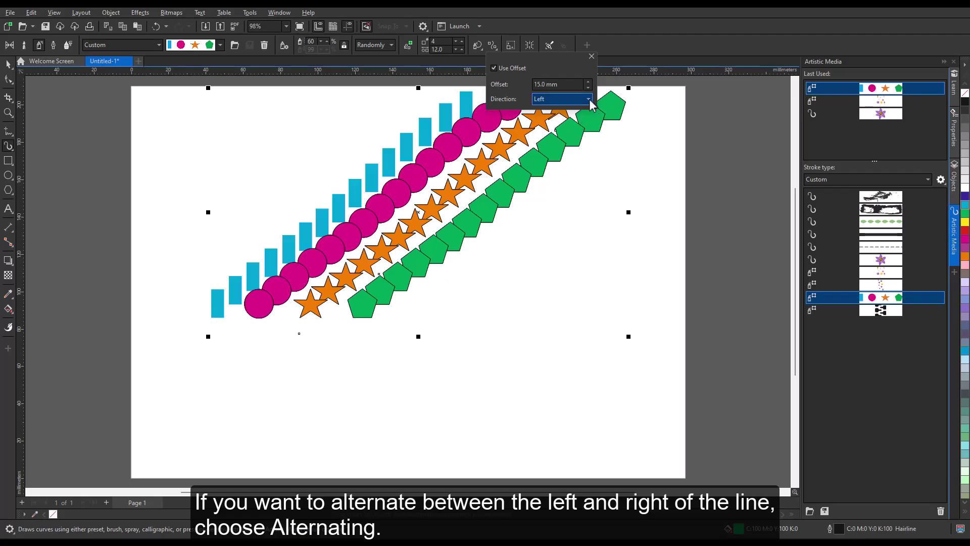
pyautogui.click(589, 99)
pyautogui.click(572, 133)
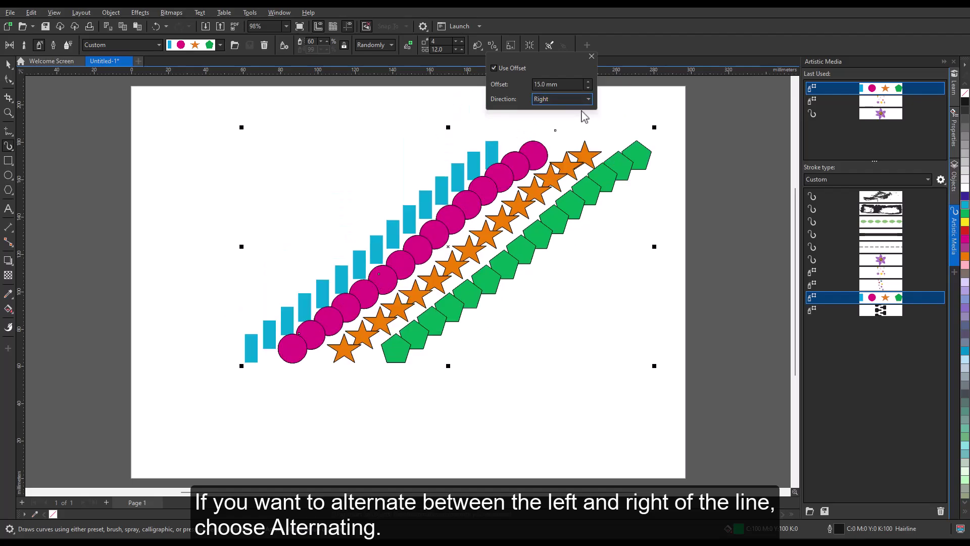
pyautogui.click(589, 100)
pyautogui.click(561, 124)
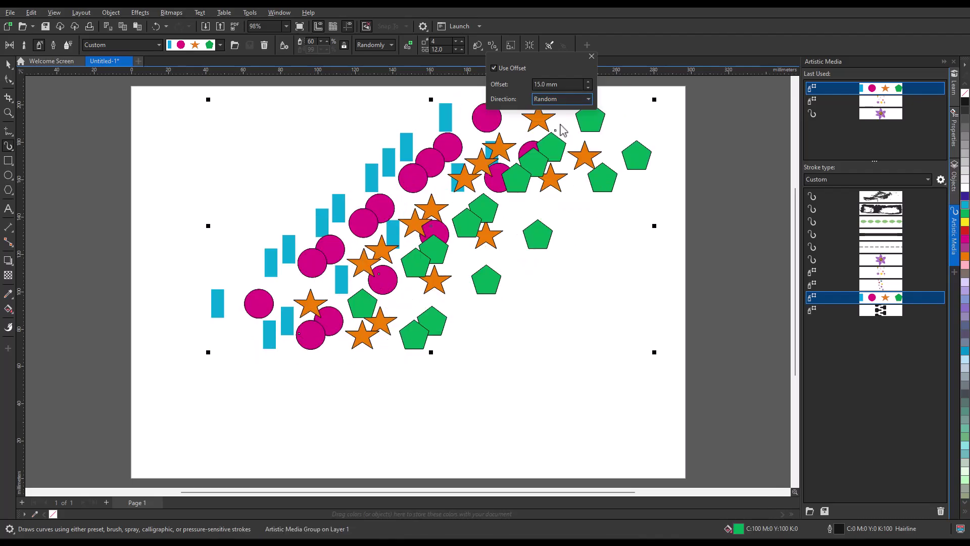